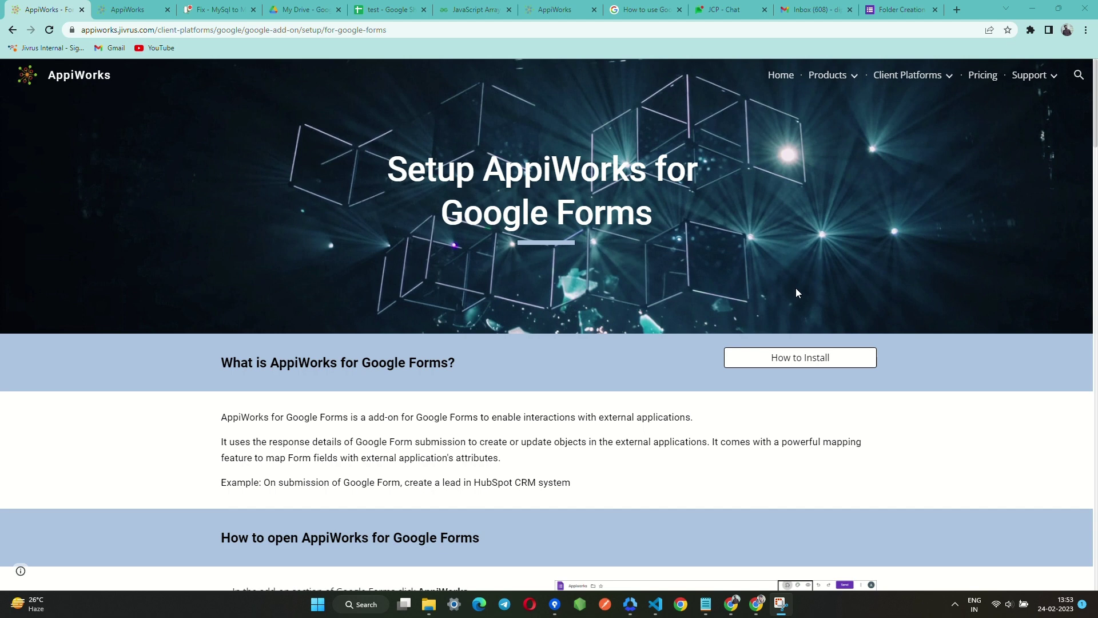
Switch to the 'Folder Creation In Google Drive' form in the Google Forms editor.
{"action": "left_click", "coordinate": [898, 12]}
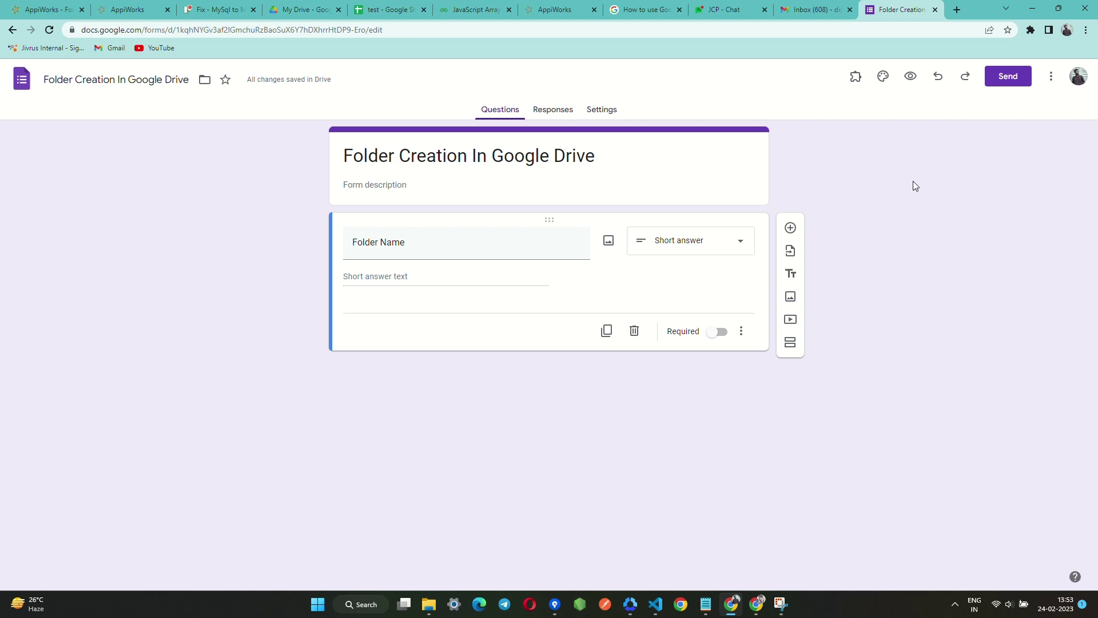
Search 'appi' in the Workspace Marketplace and open the installed AppiWorks add-on listing.
{"action": "left_click", "coordinate": [1052, 76]}
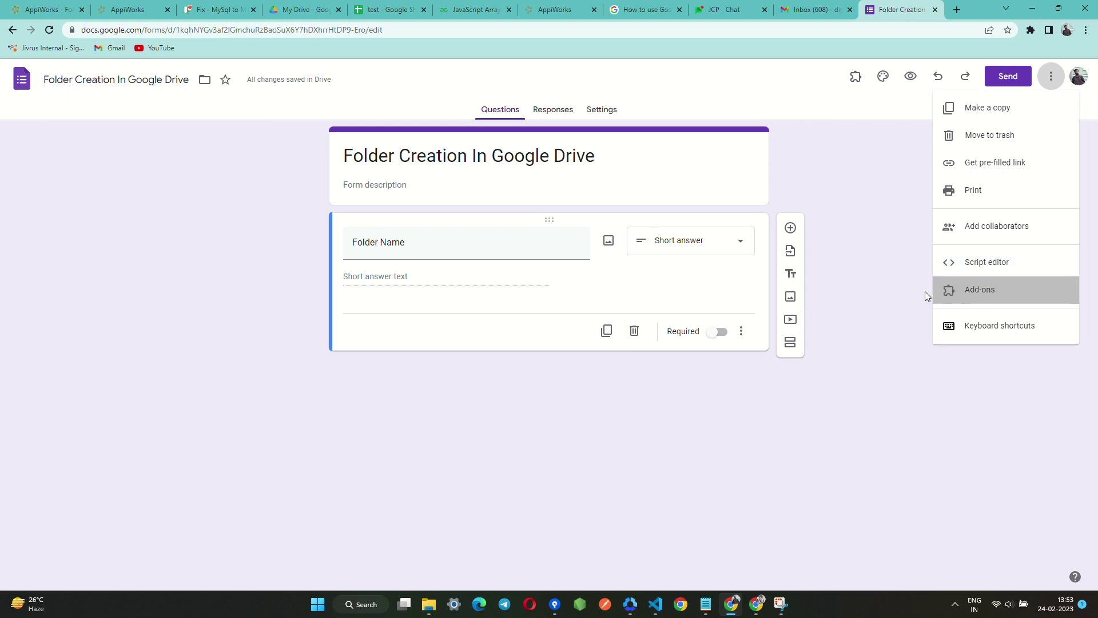
{"action": "left_click", "coordinate": [989, 291]}
{"action": "left_click", "coordinate": [585, 114]}
{"action": "type", "text": "appi"}
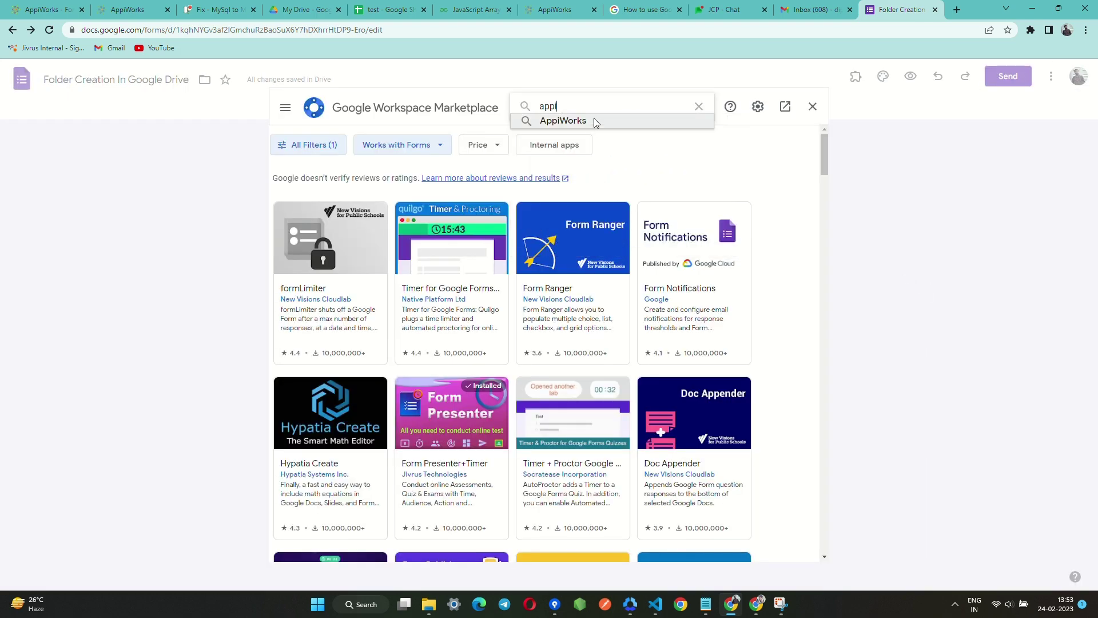
{"action": "left_click", "coordinate": [594, 119]}
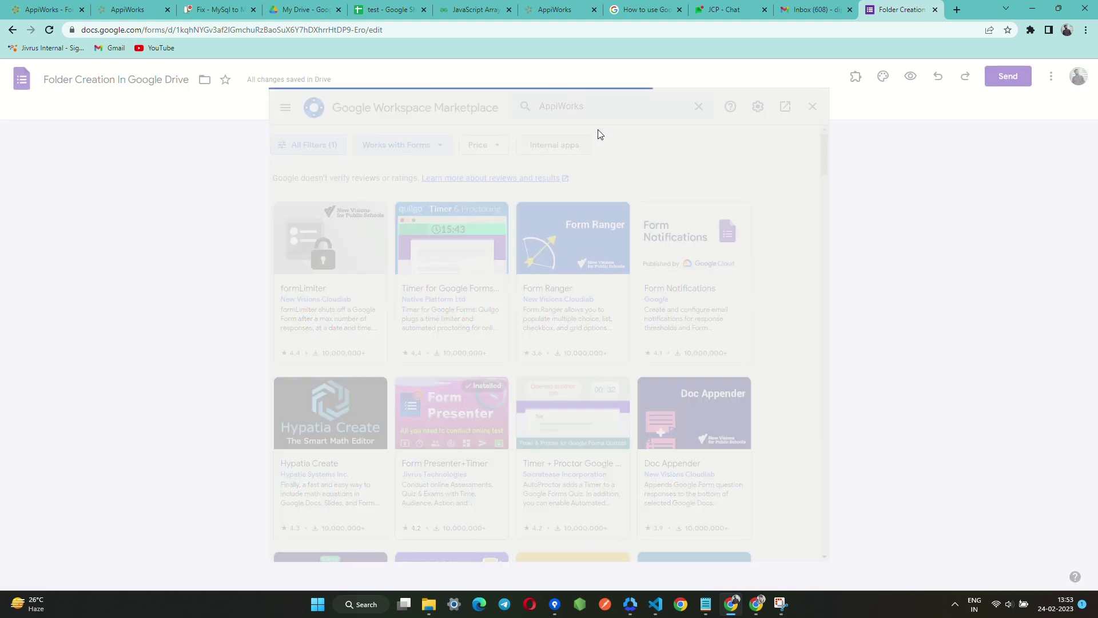
{"action": "left_click", "coordinate": [333, 265]}
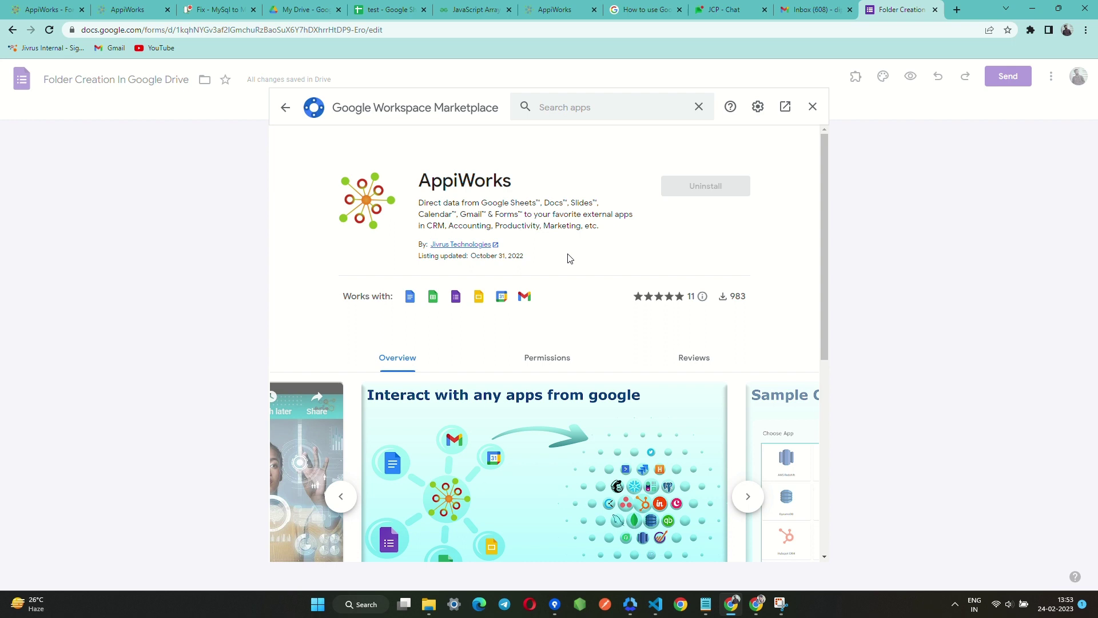
Close the Marketplace and launch AppiWorks Setup in the sidebar beside the form.
{"action": "left_click", "coordinate": [812, 108]}
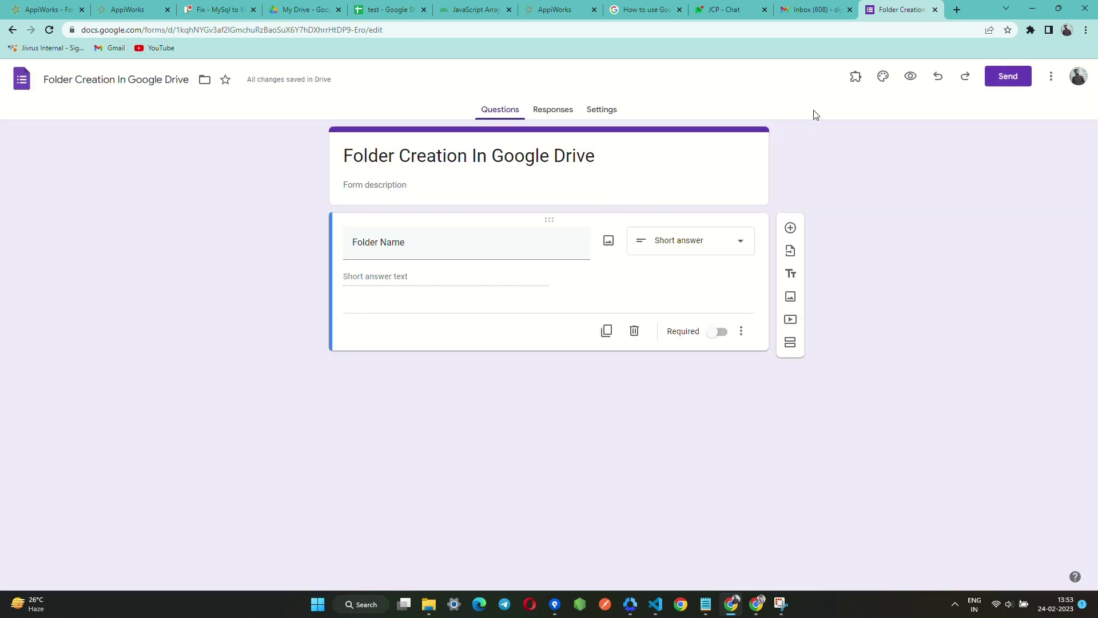
{"action": "left_click", "coordinate": [857, 83]}
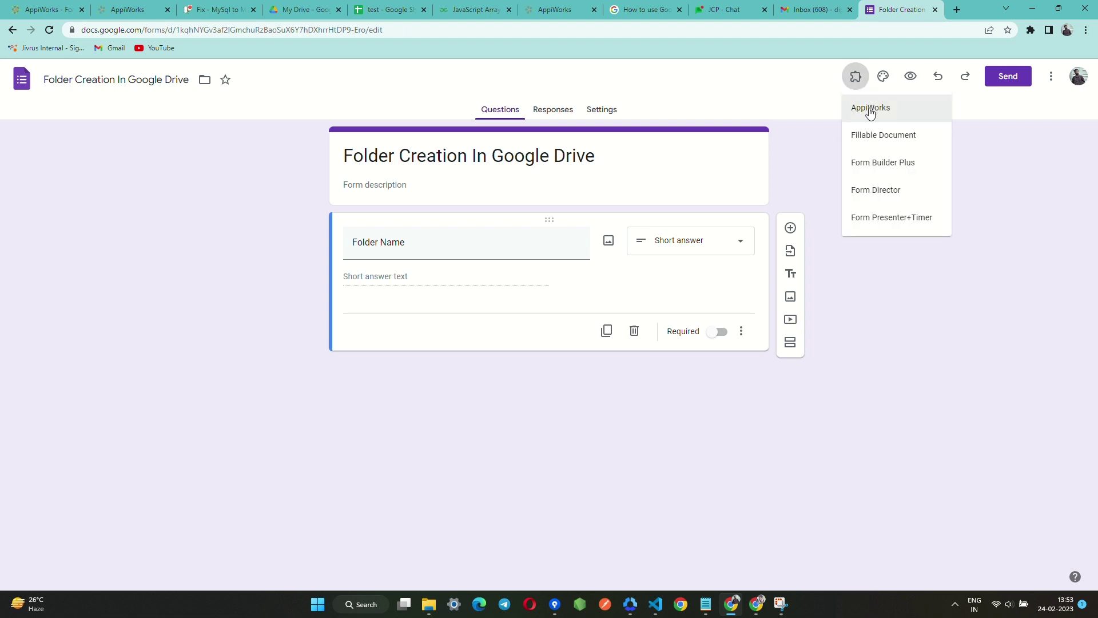
{"action": "left_click", "coordinate": [870, 110]}
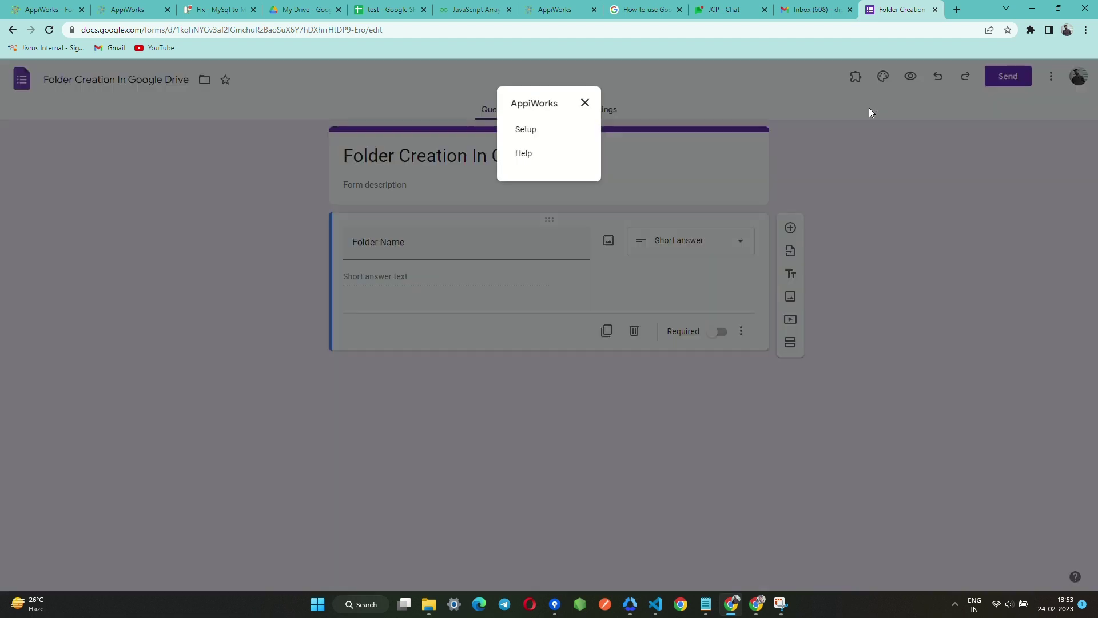
{"action": "left_click", "coordinate": [525, 129]}
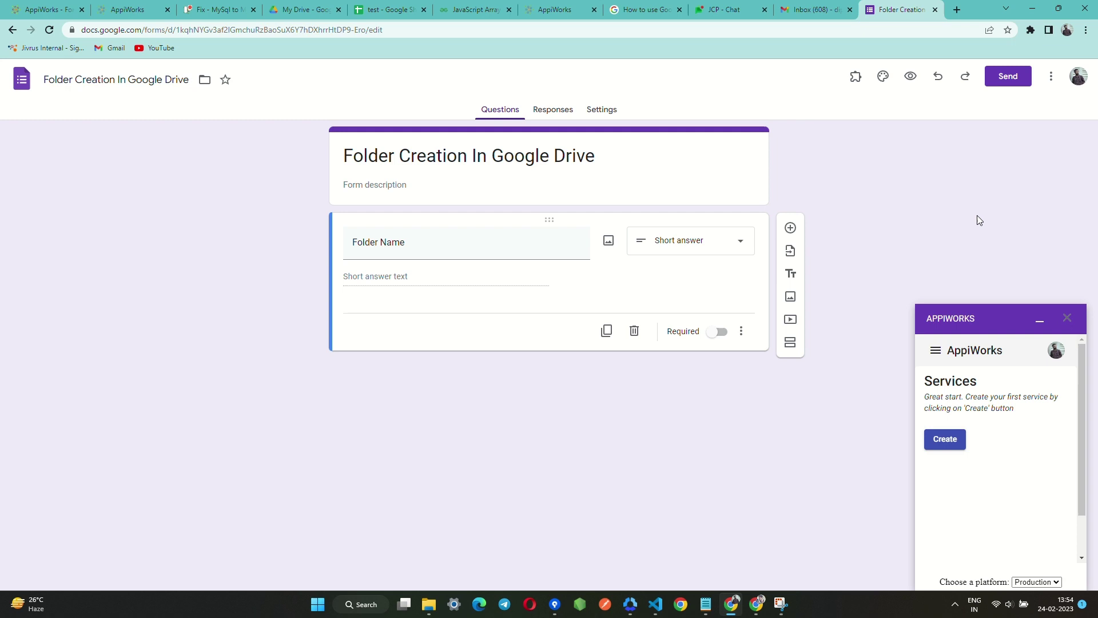
Create service 'My Service 1' with Google Drive as its target application.
{"action": "left_click", "coordinate": [953, 440]}
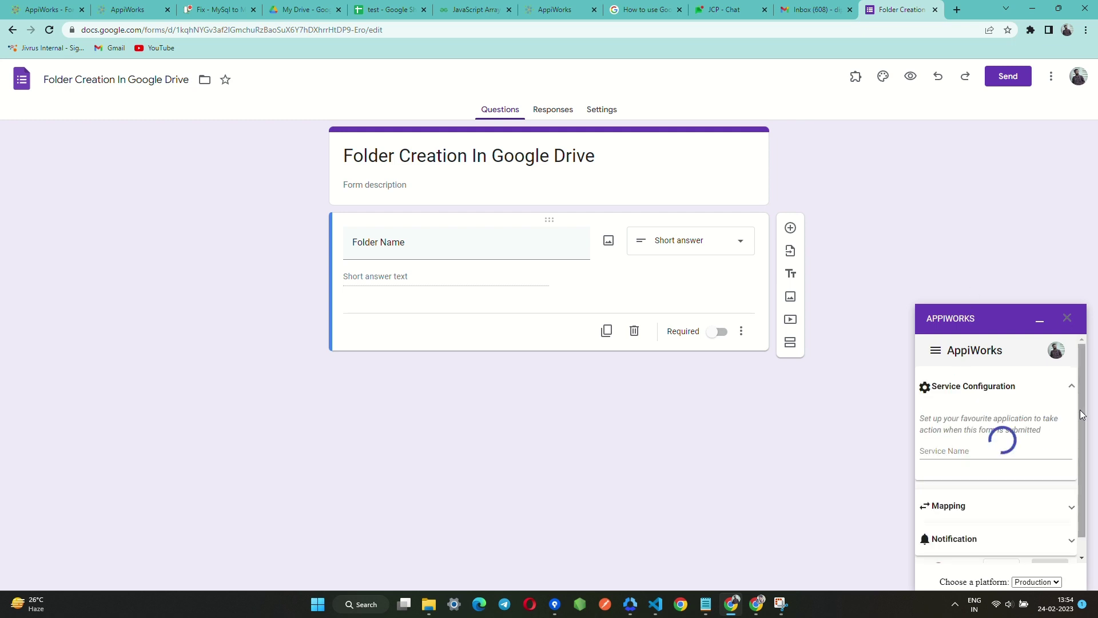
{"action": "scroll", "coordinate": [991, 435], "scroll_direction": "down", "scroll_amount": 2}
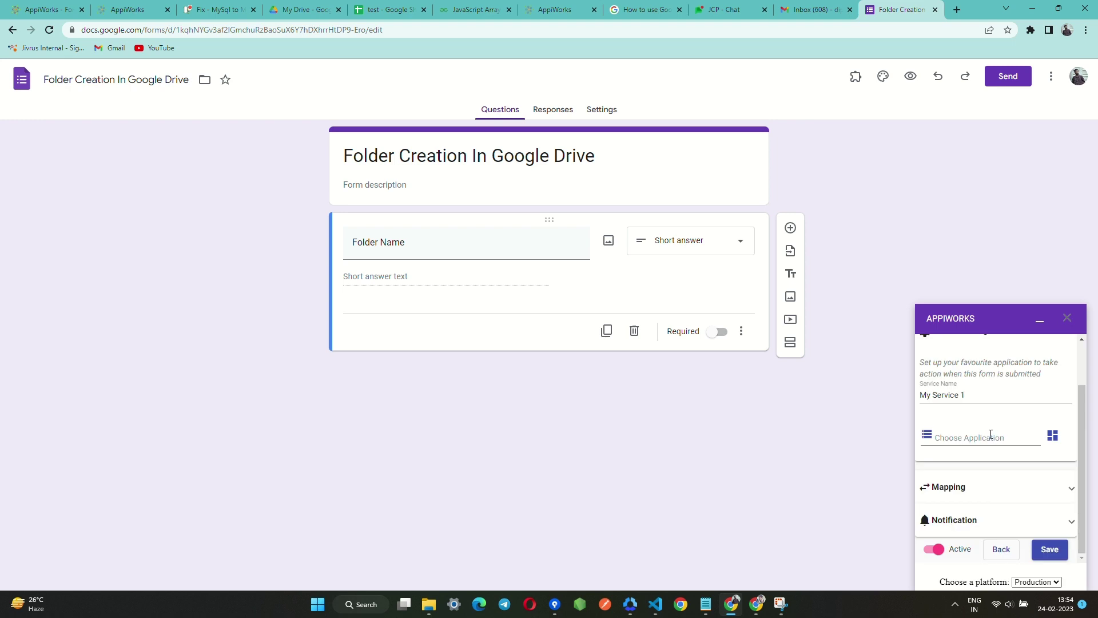
{"action": "left_click", "coordinate": [991, 435]}
{"action": "scroll", "coordinate": [986, 457], "scroll_direction": "down", "scroll_amount": 3}
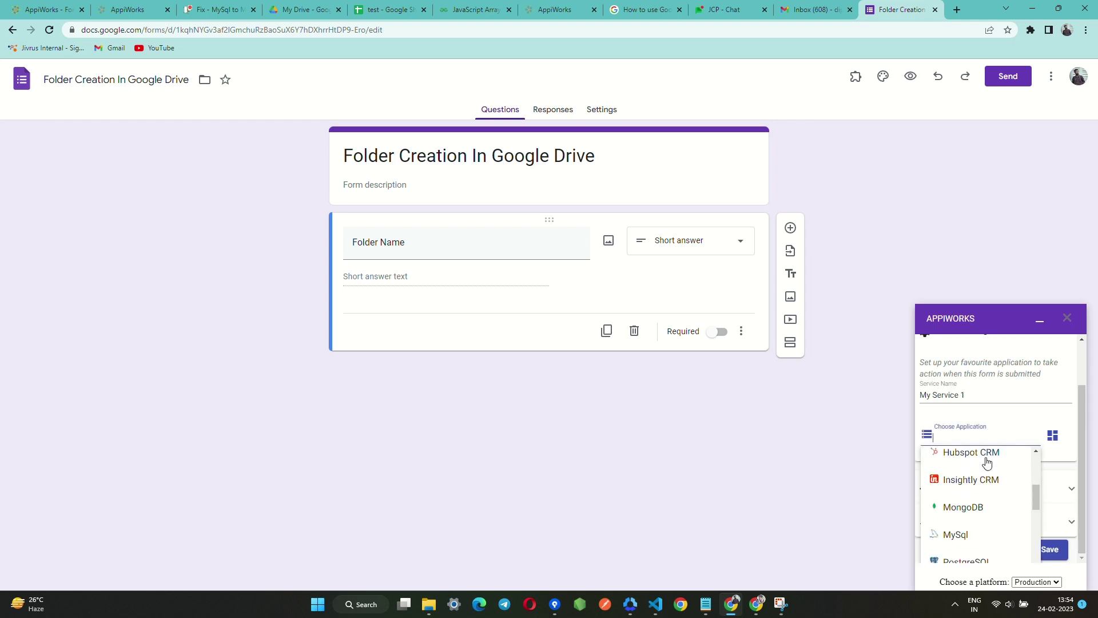
{"action": "scroll", "coordinate": [987, 462], "scroll_direction": "down", "scroll_amount": 3}
{"action": "scroll", "coordinate": [987, 462], "scroll_direction": "down", "scroll_amount": 3}
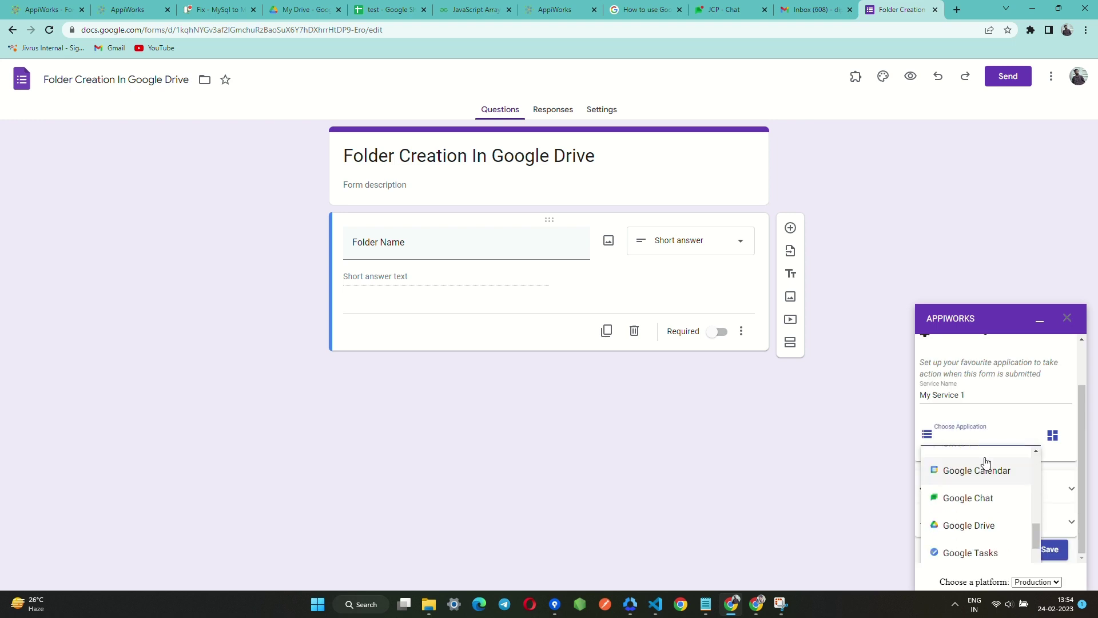
{"action": "left_click", "coordinate": [984, 468]}
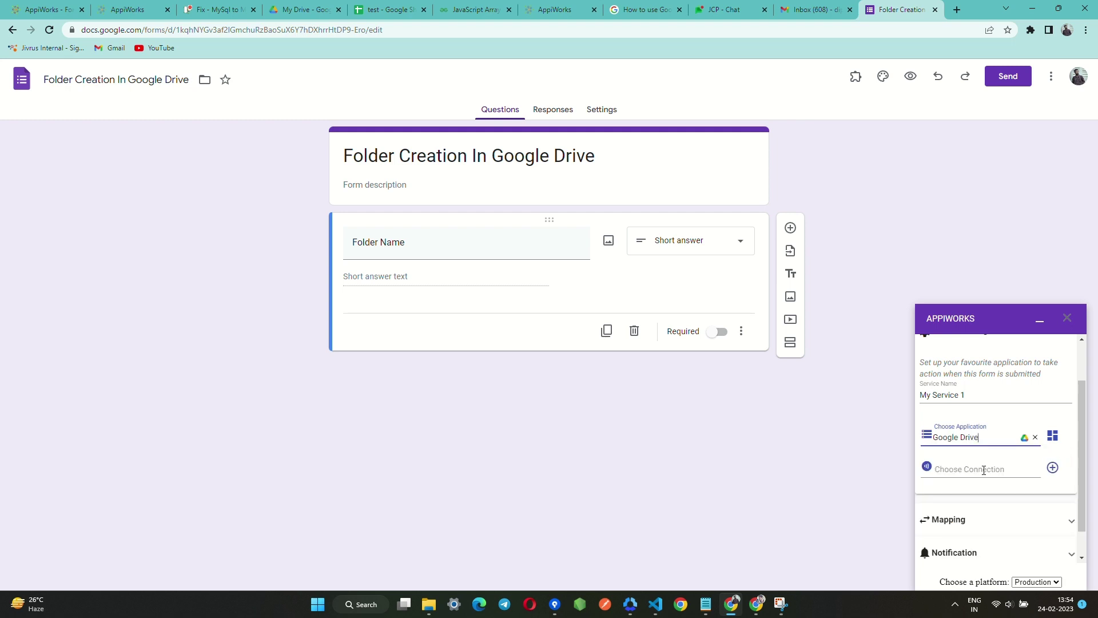
{"action": "left_click", "coordinate": [983, 470]}
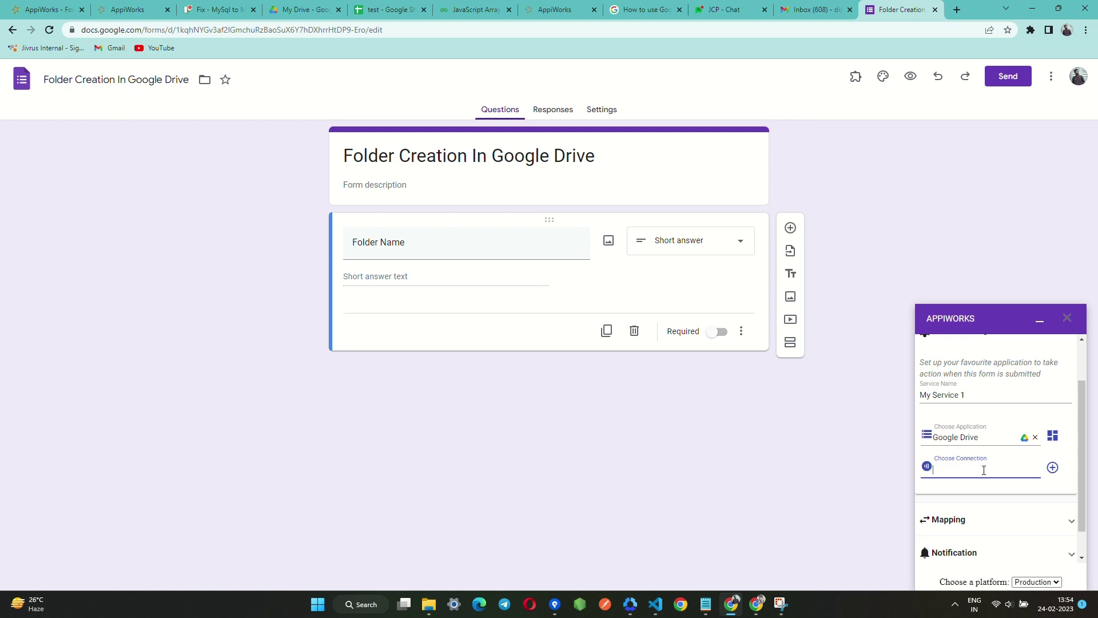
Add a new Google Drive connection and authorise it with Google via oauth2.
{"action": "left_click", "coordinate": [1053, 468]}
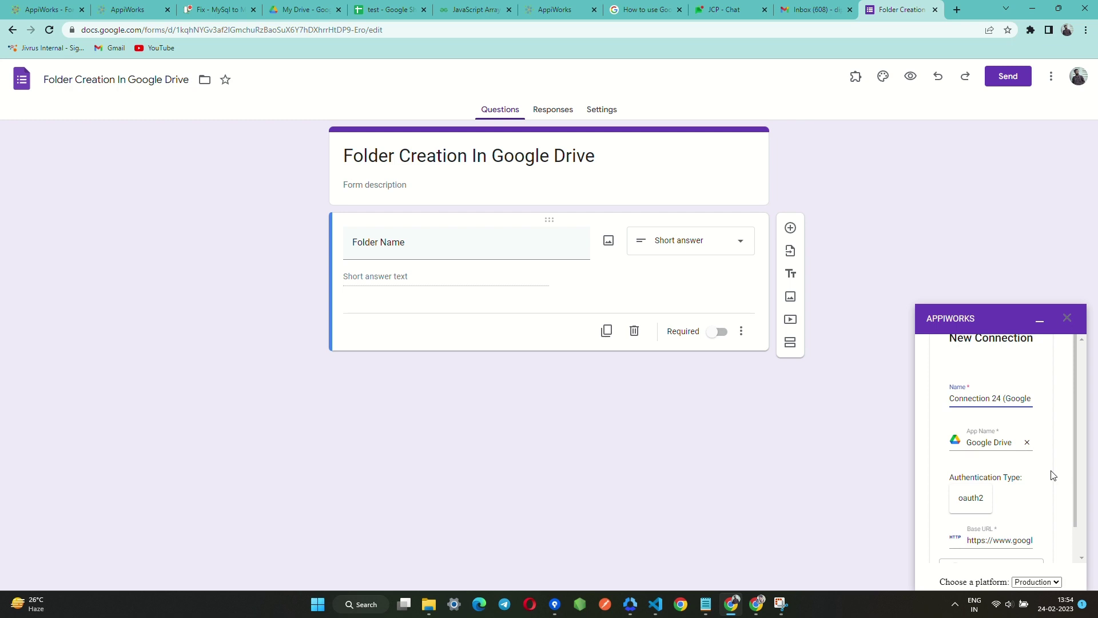
{"action": "scroll", "coordinate": [1034, 471], "scroll_direction": "down", "scroll_amount": 2}
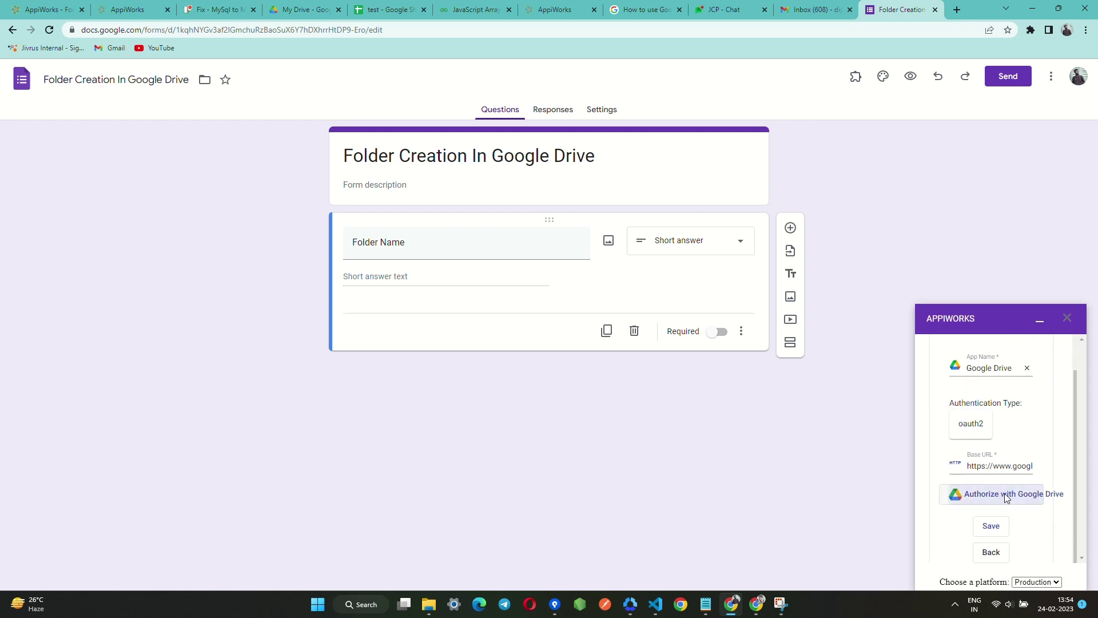
{"action": "left_click", "coordinate": [1006, 496]}
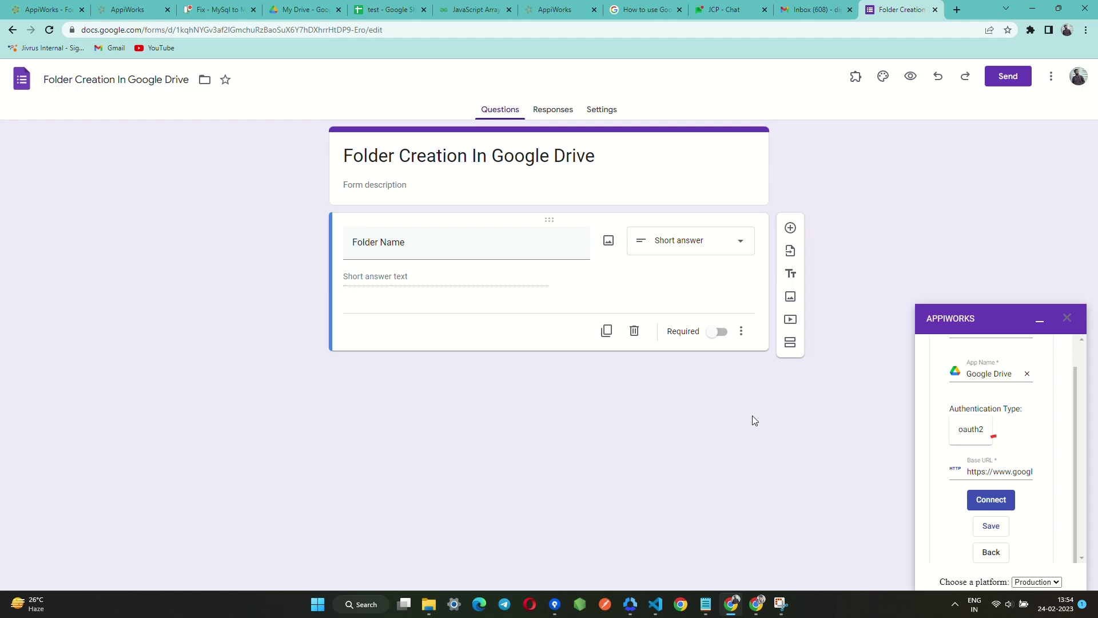
Set the action to Create Folder and accept Intelligent Mapping so Folder Name maps automatically.
{"action": "left_click", "coordinate": [984, 503]}
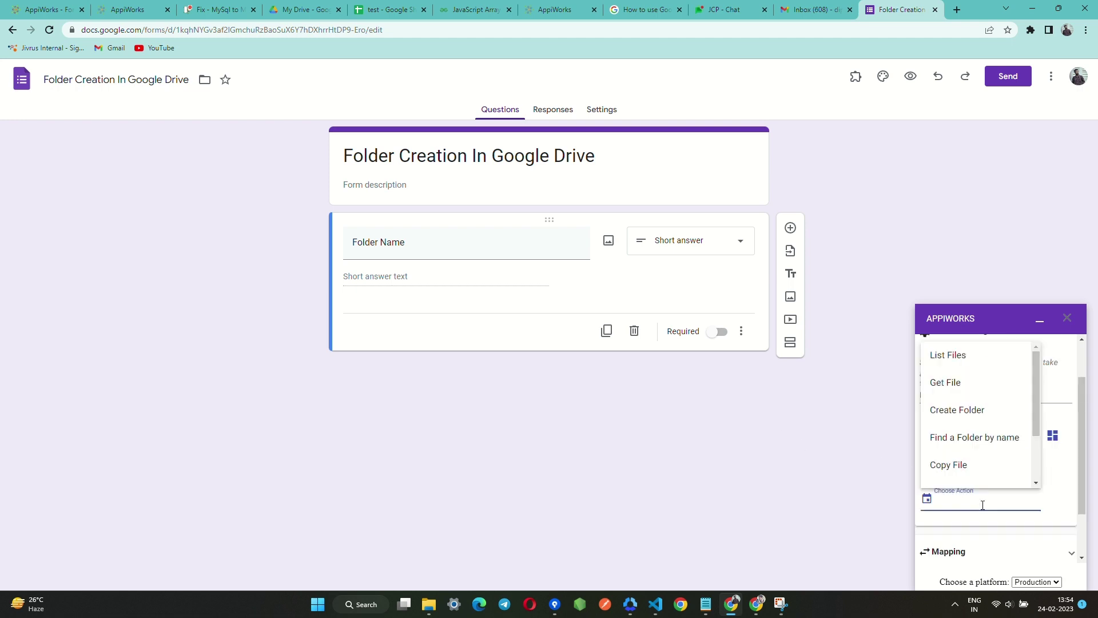
{"action": "left_click", "coordinate": [953, 413]}
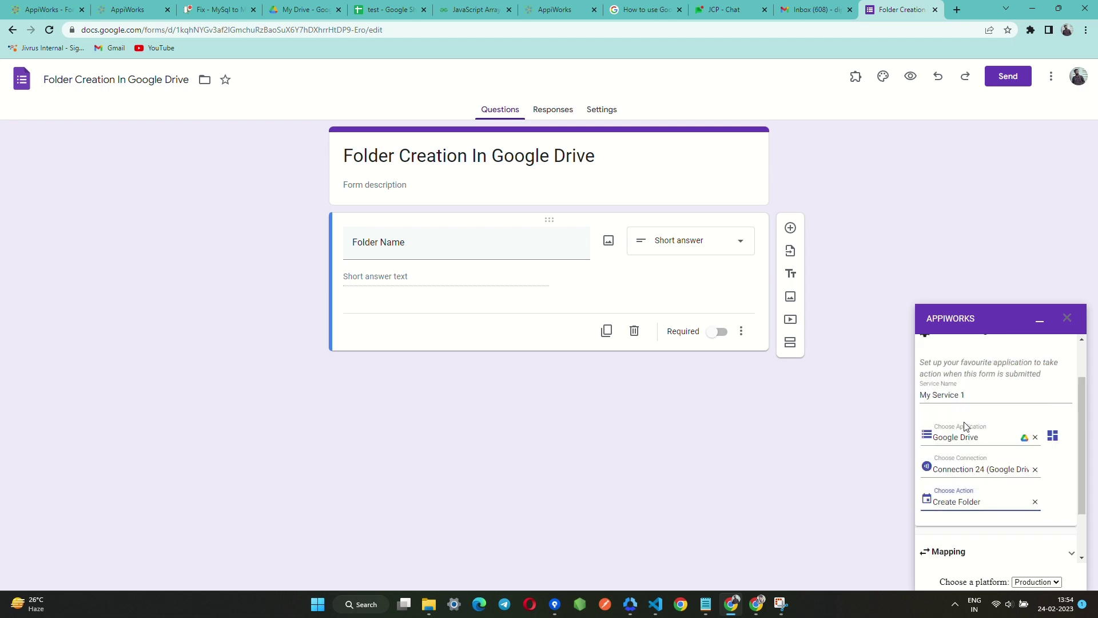
{"action": "scroll", "coordinate": [975, 441], "scroll_direction": "down", "scroll_amount": 2}
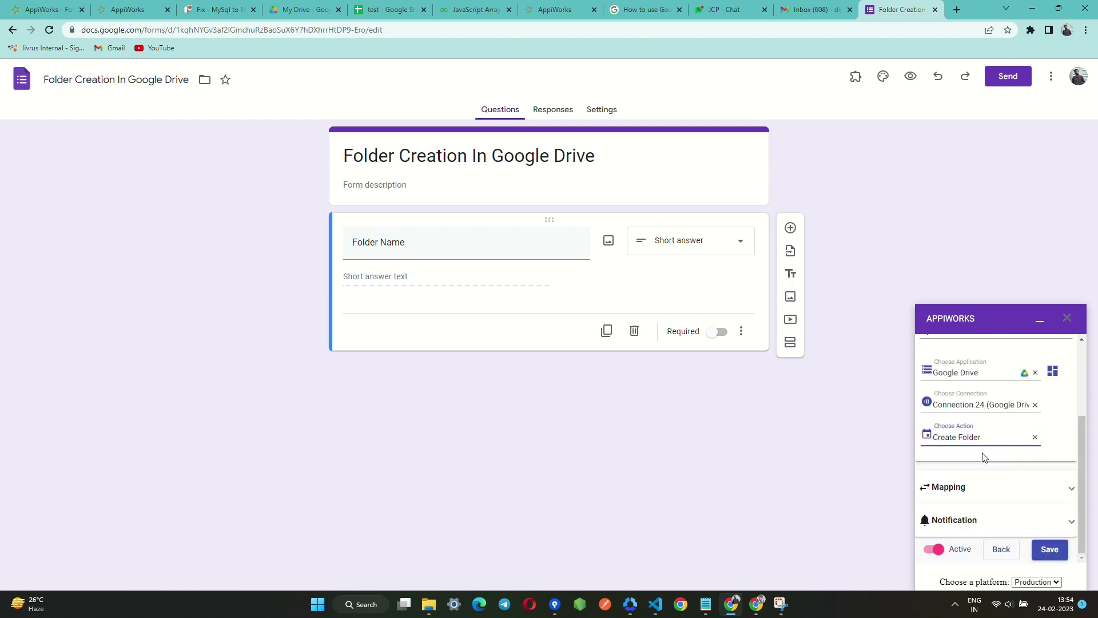
{"action": "left_click", "coordinate": [1017, 490]}
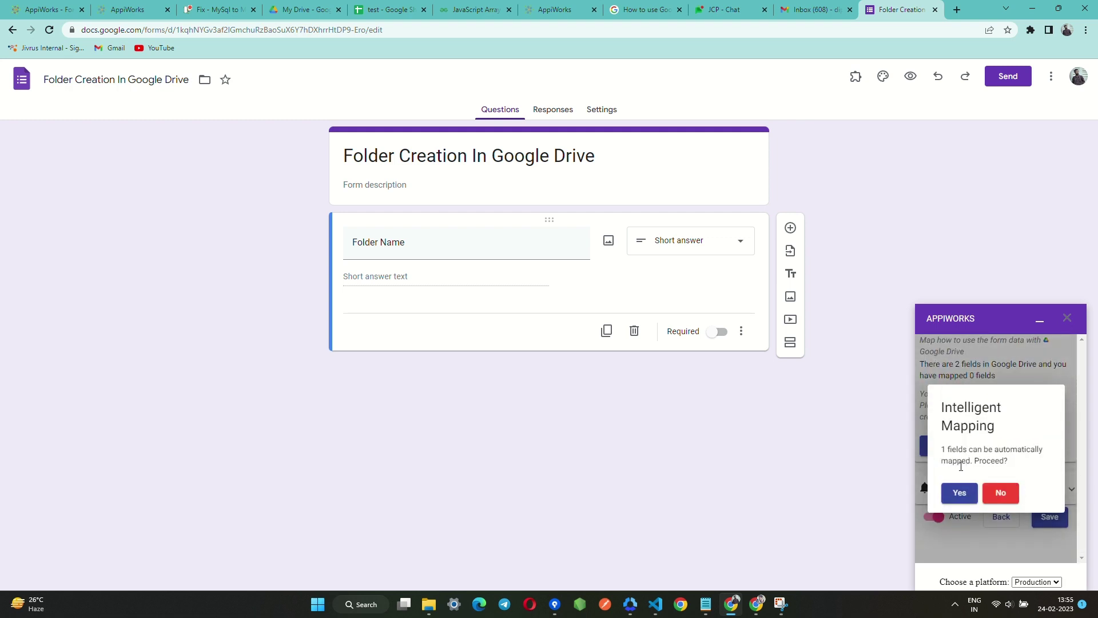
{"action": "left_click", "coordinate": [960, 495]}
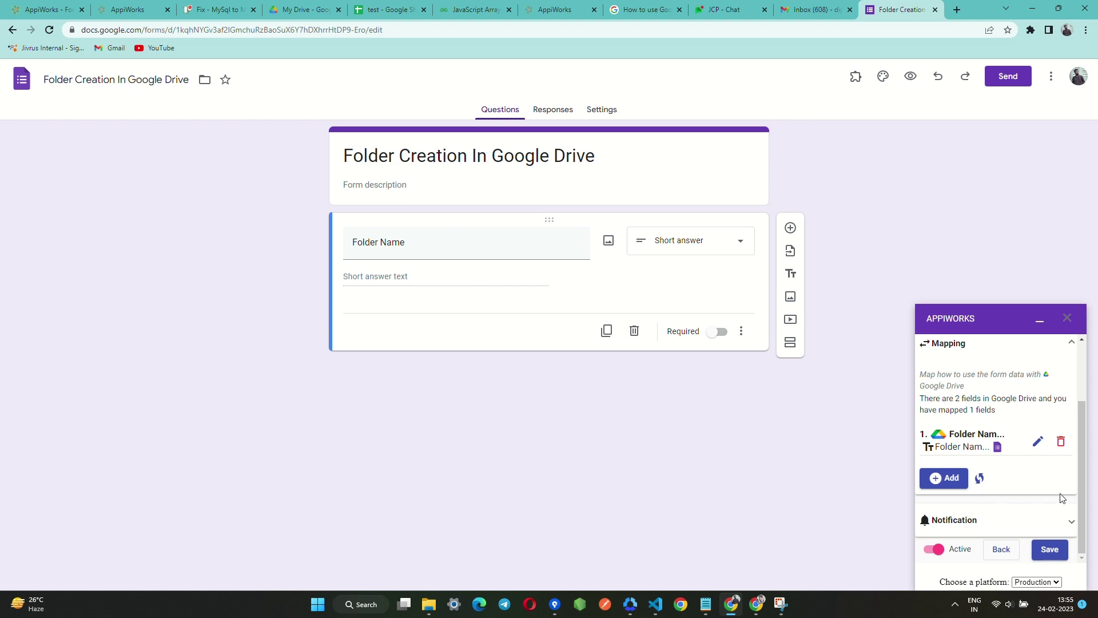
Add Notification 1 to the service with SMTP as its application.
{"action": "left_click", "coordinate": [988, 521]}
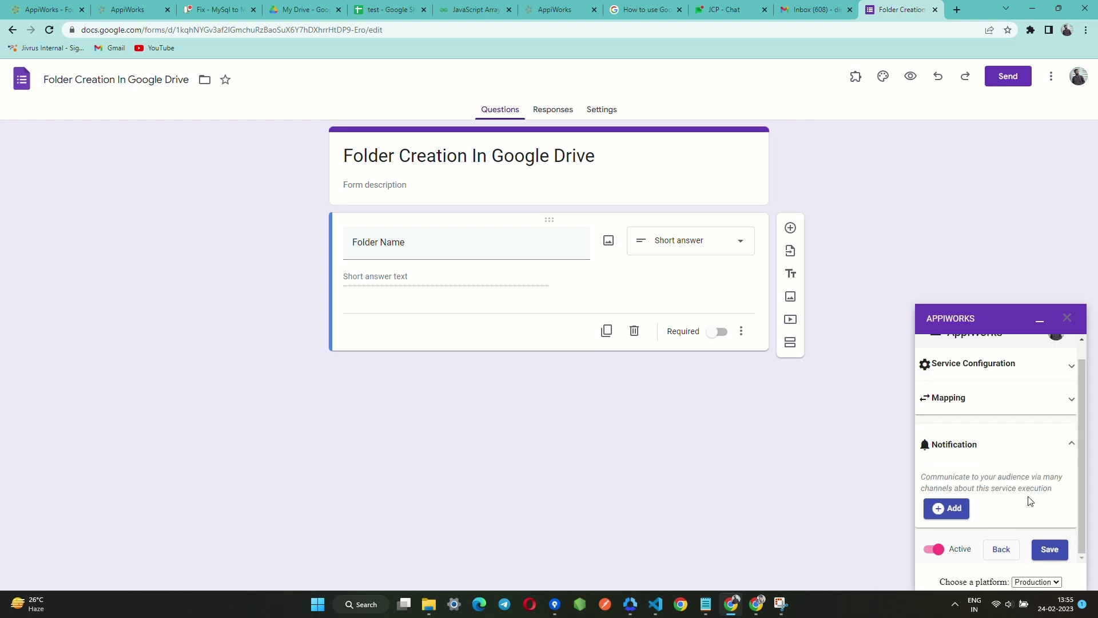
{"action": "left_click", "coordinate": [947, 508]}
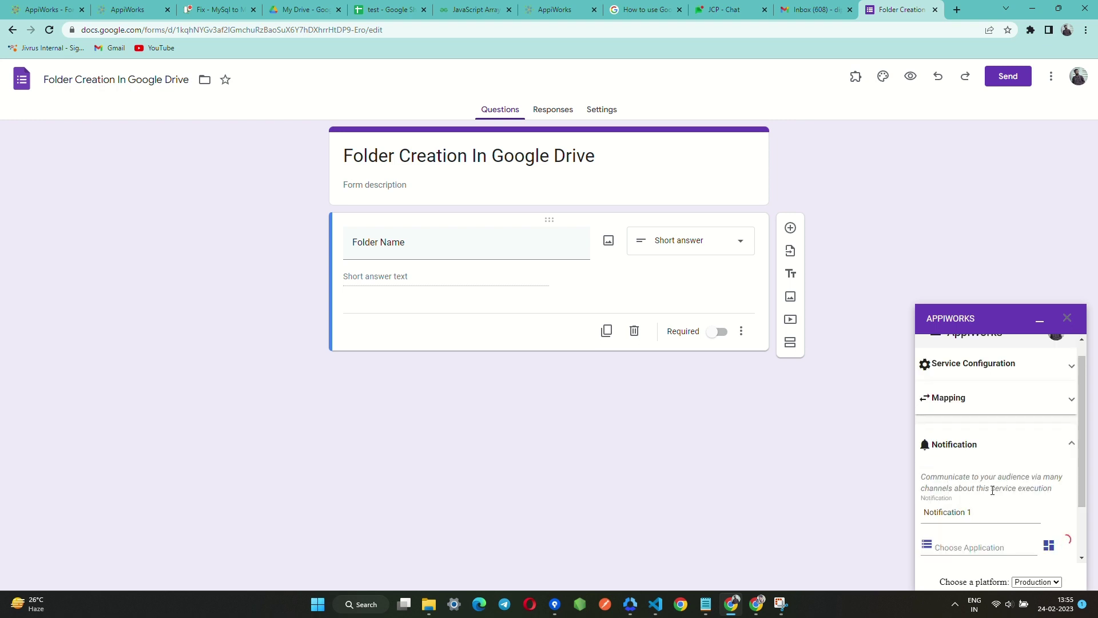
{"action": "scroll", "coordinate": [1034, 461], "scroll_direction": "down", "scroll_amount": 2}
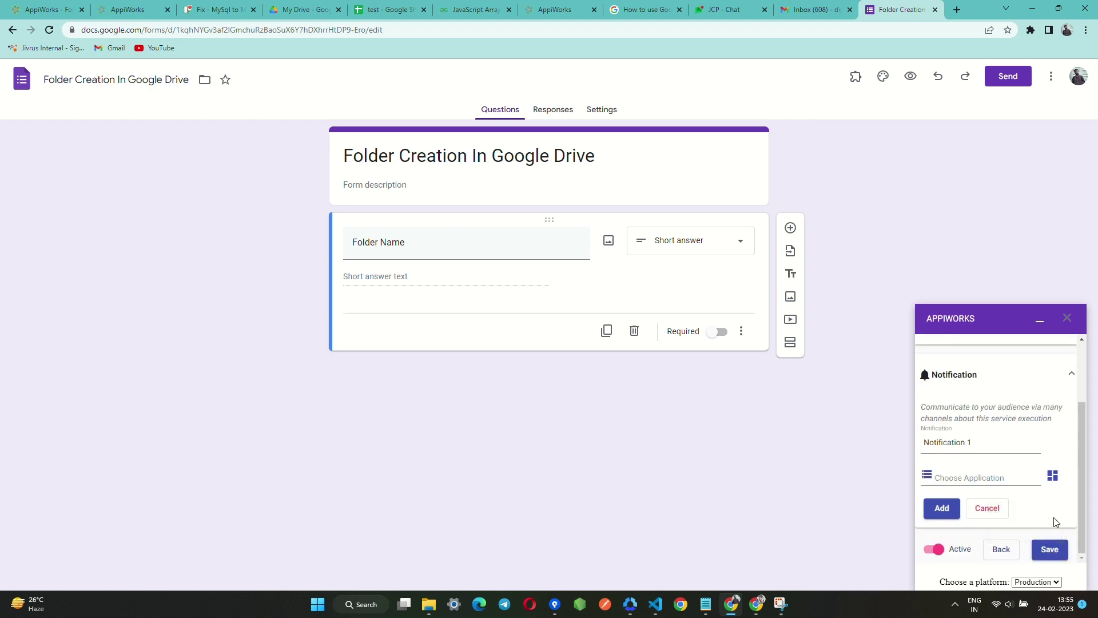
{"action": "left_click", "coordinate": [978, 475]}
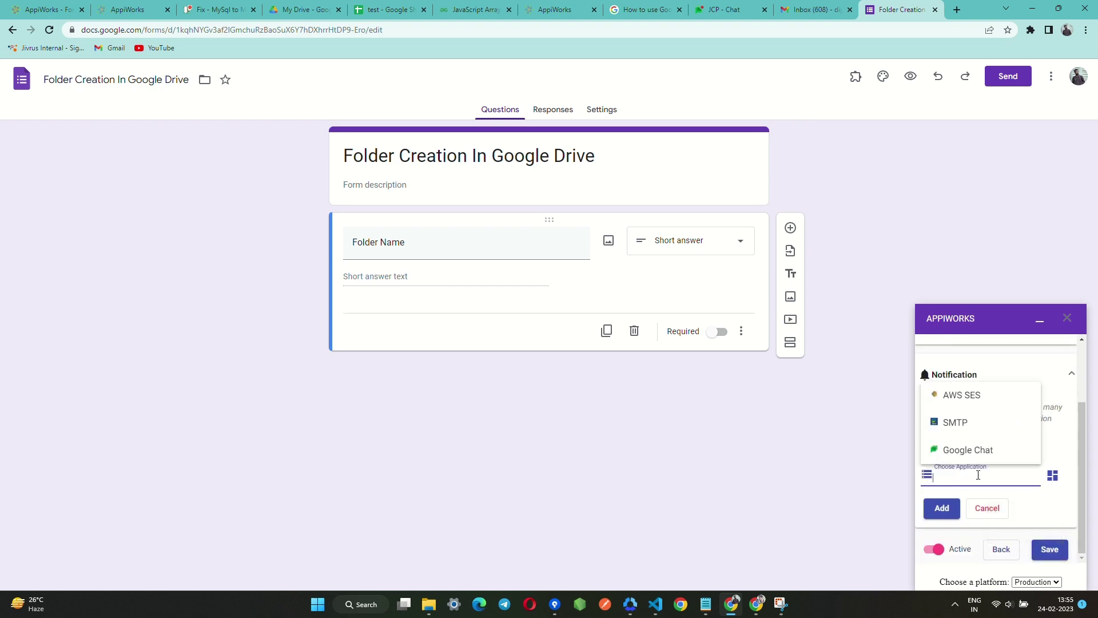
{"action": "left_click", "coordinate": [978, 432]}
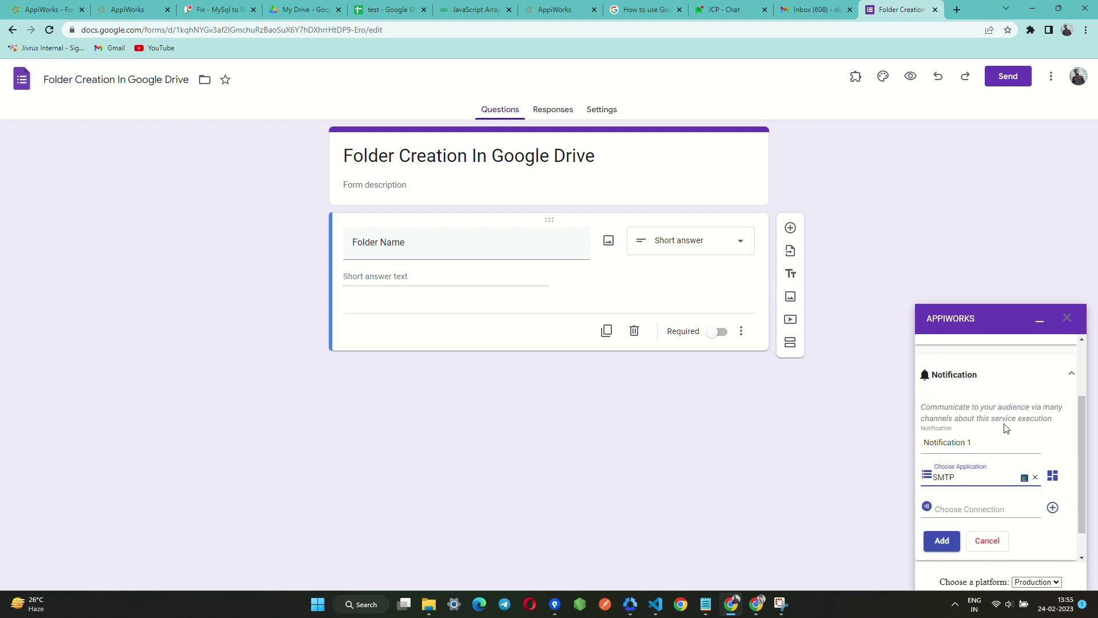
Check existing SMTP connections, then begin a new SMTP connection with credentials authentication.
{"action": "scroll", "coordinate": [1007, 428], "scroll_direction": "down", "scroll_amount": 1}
{"action": "left_click", "coordinate": [974, 473]}
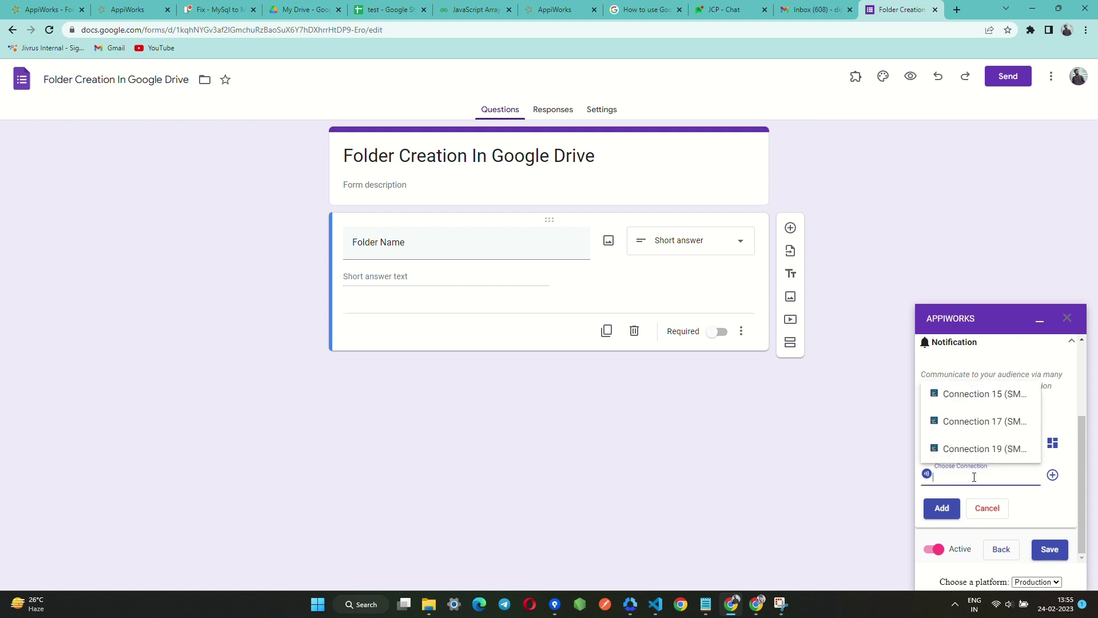
{"action": "left_click", "coordinate": [1058, 497]}
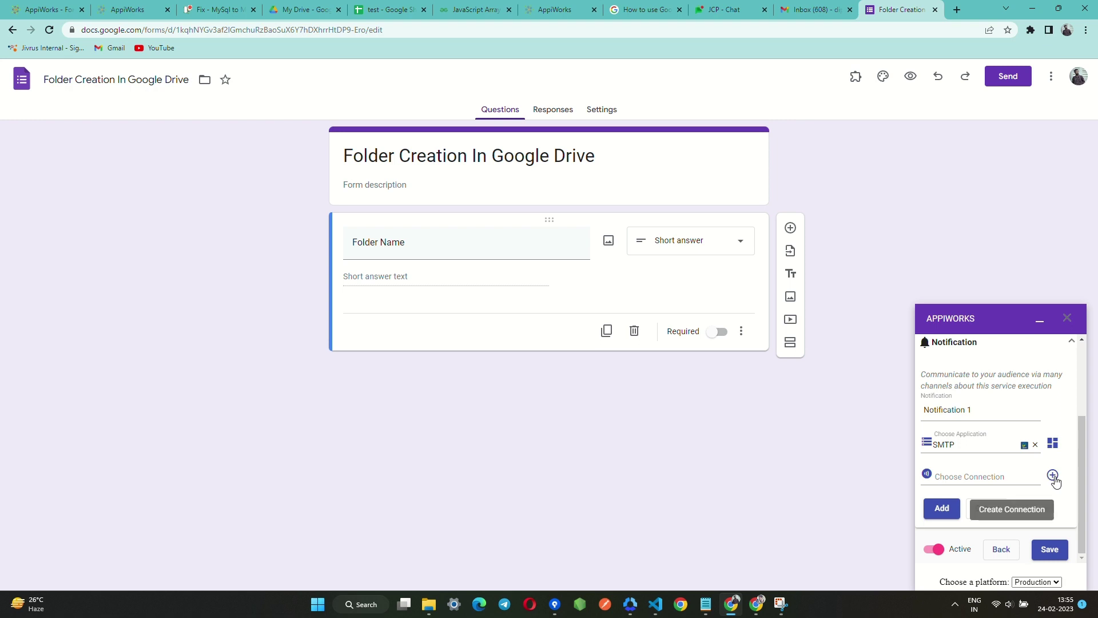
{"action": "left_click", "coordinate": [1053, 476]}
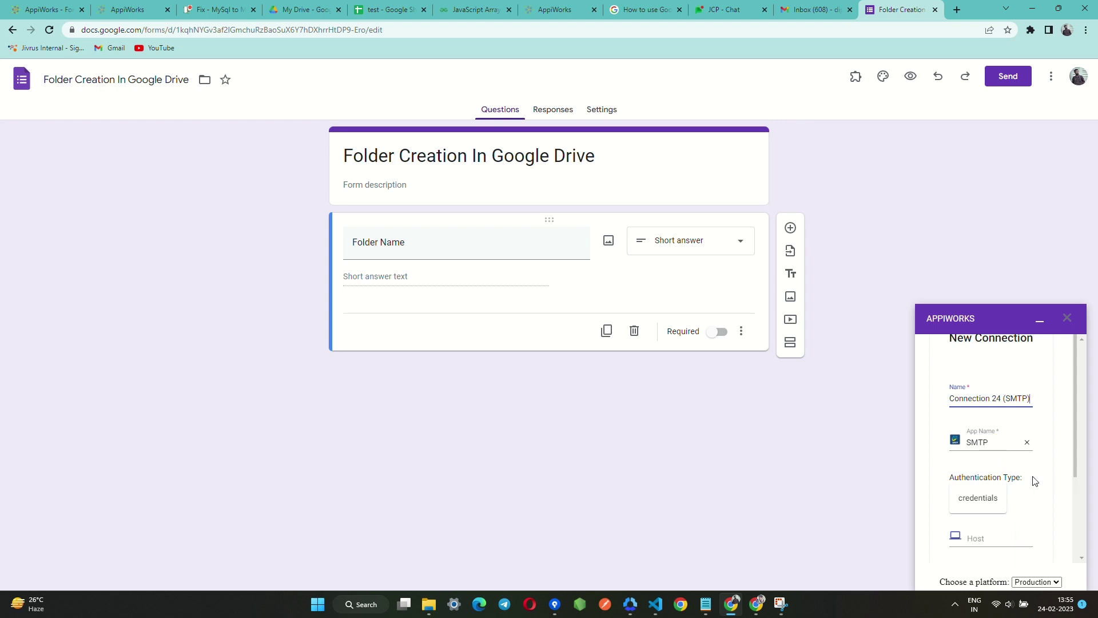
Connect SMTP with the pasted host, port 587 and saved username and password.
{"action": "scroll", "coordinate": [1026, 475], "scroll_direction": "down", "scroll_amount": 3}
{"action": "left_click", "coordinate": [995, 366]}
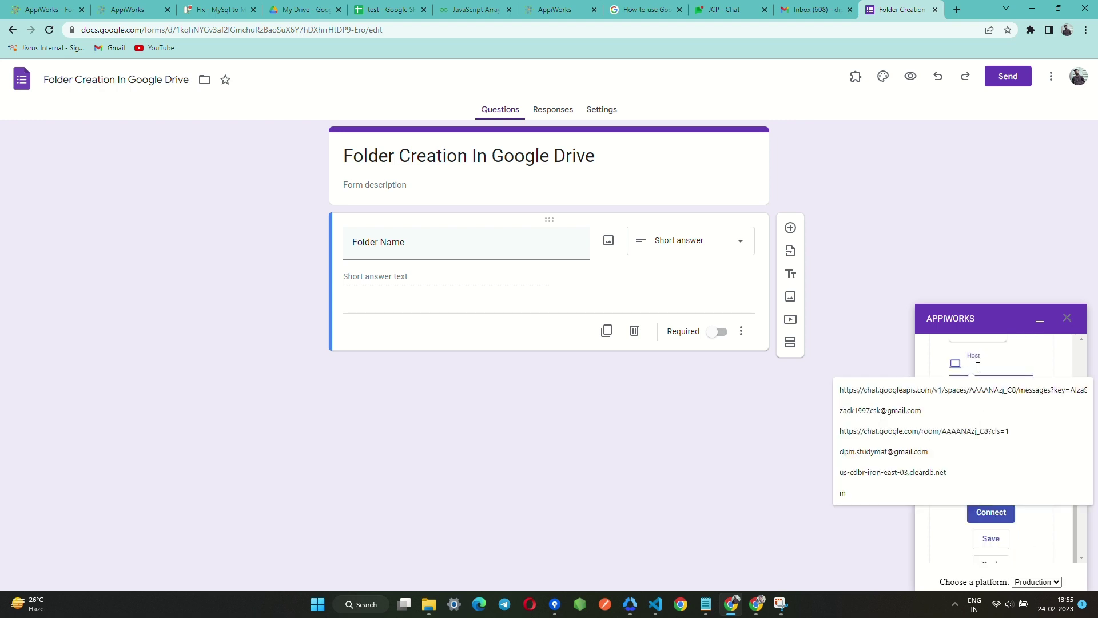
{"action": "key", "text": "ctrl+v"}
{"action": "left_click", "coordinate": [979, 399]}
{"action": "type", "text": "587"}
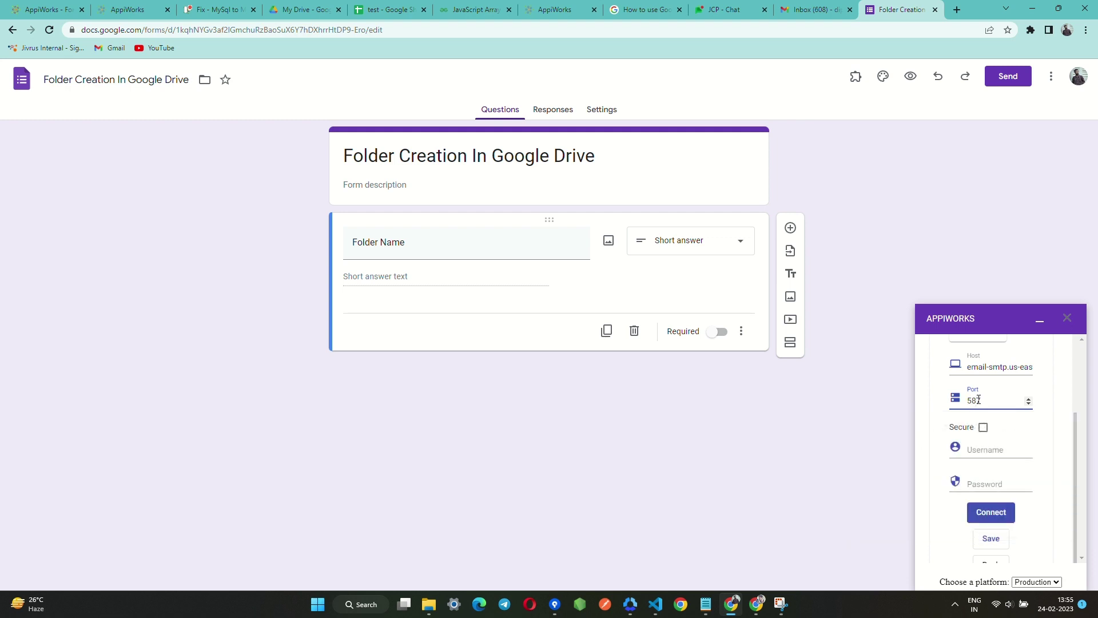
{"action": "left_click", "coordinate": [998, 450]}
{"action": "left_click", "coordinate": [915, 472]}
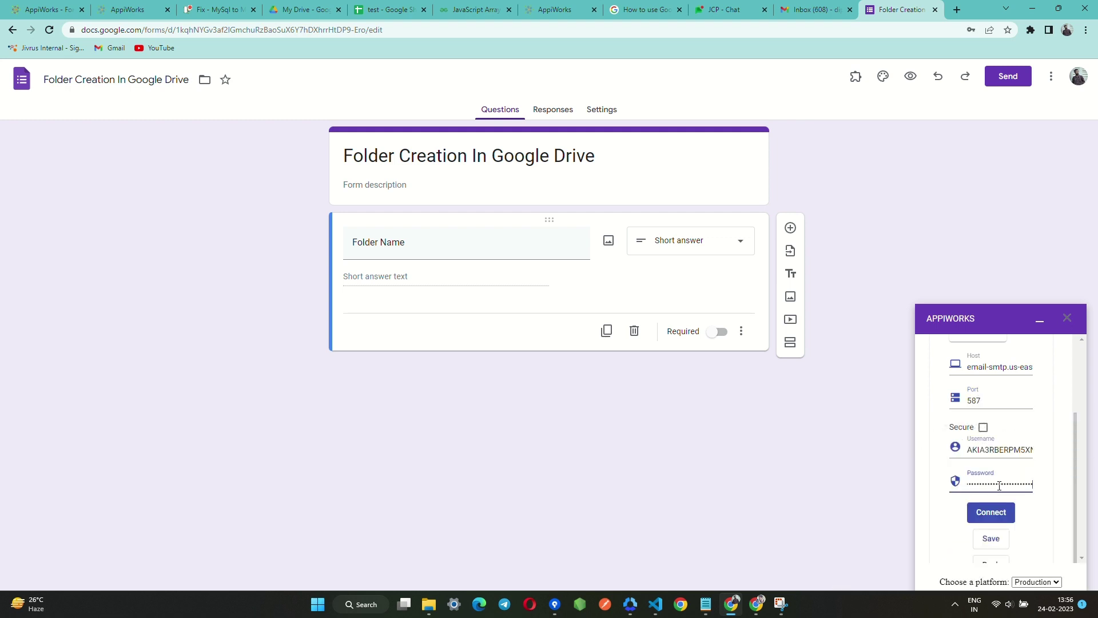
{"action": "left_click", "coordinate": [995, 512]}
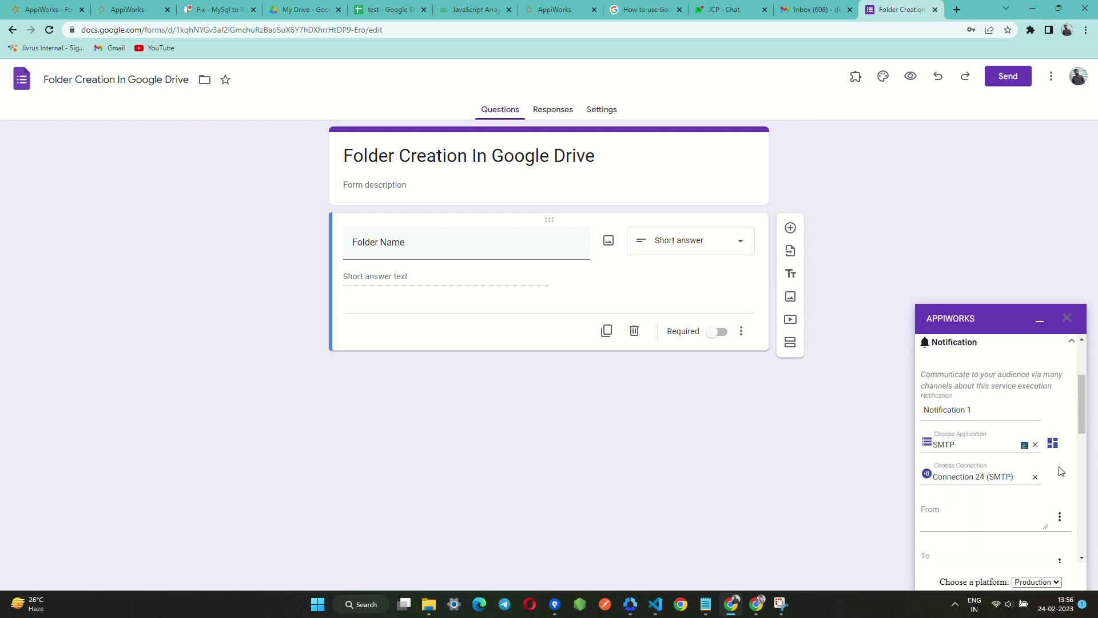
Enter the sender's and recipient's email addresses for the notification.
{"action": "scroll", "coordinate": [1001, 474], "scroll_direction": "down", "scroll_amount": 1}
{"action": "left_click", "coordinate": [967, 467]}
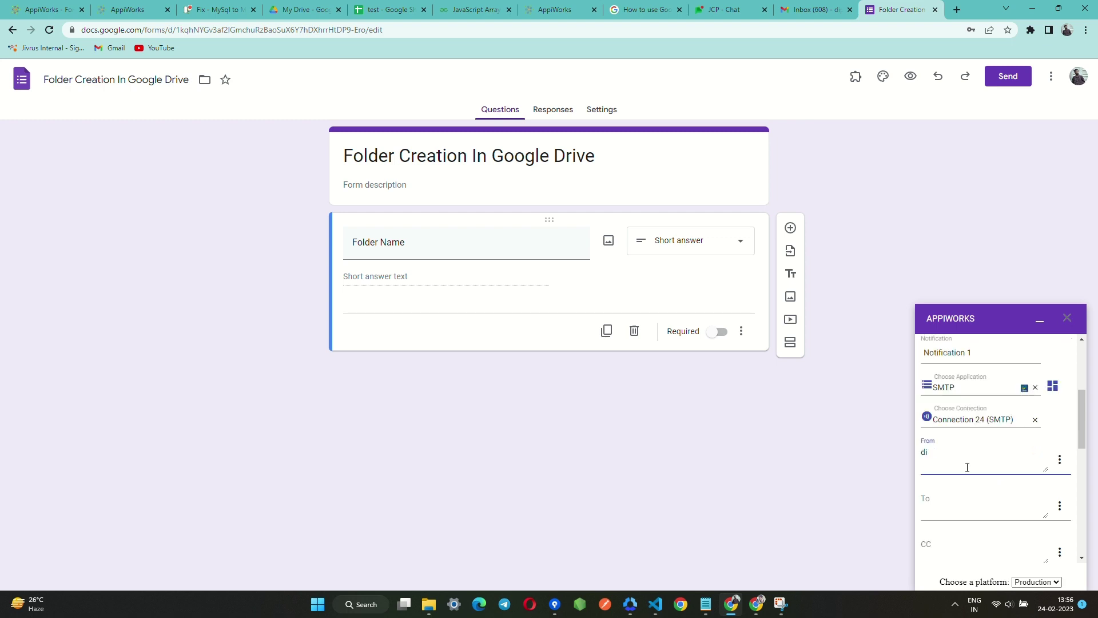
{"action": "left_click", "coordinate": [958, 508]}
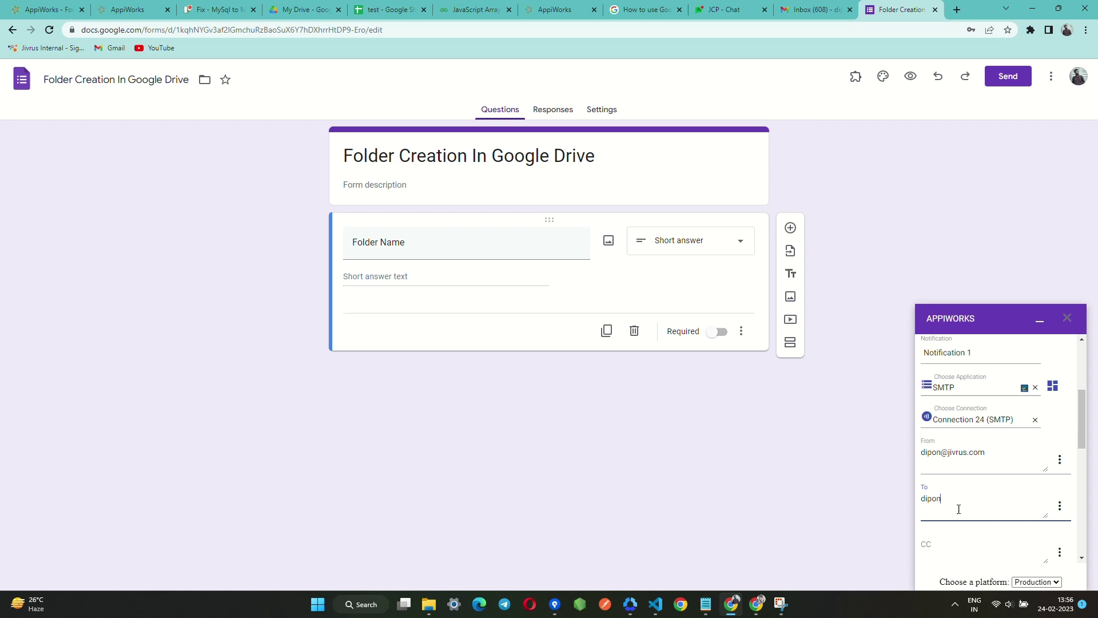
Set subject '[FOLDER CREATED]' and message 'A new folder named {Folder Name} has been created in google drive successfully'.
{"action": "scroll", "coordinate": [959, 509], "scroll_direction": "down", "scroll_amount": 4}
{"action": "left_click", "coordinate": [950, 418]}
{"action": "type", "text": "[FOLDER]"}
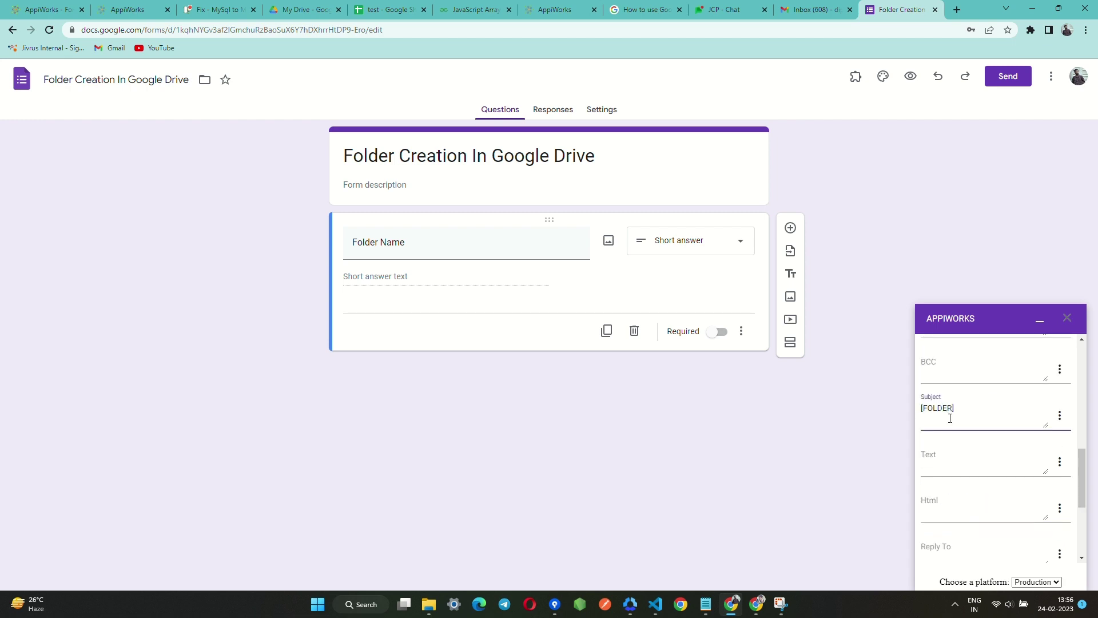
{"action": "type", "text": "CREATED"}
{"action": "left_click", "coordinate": [938, 462]}
{"action": "type", "text": "A new folde"}
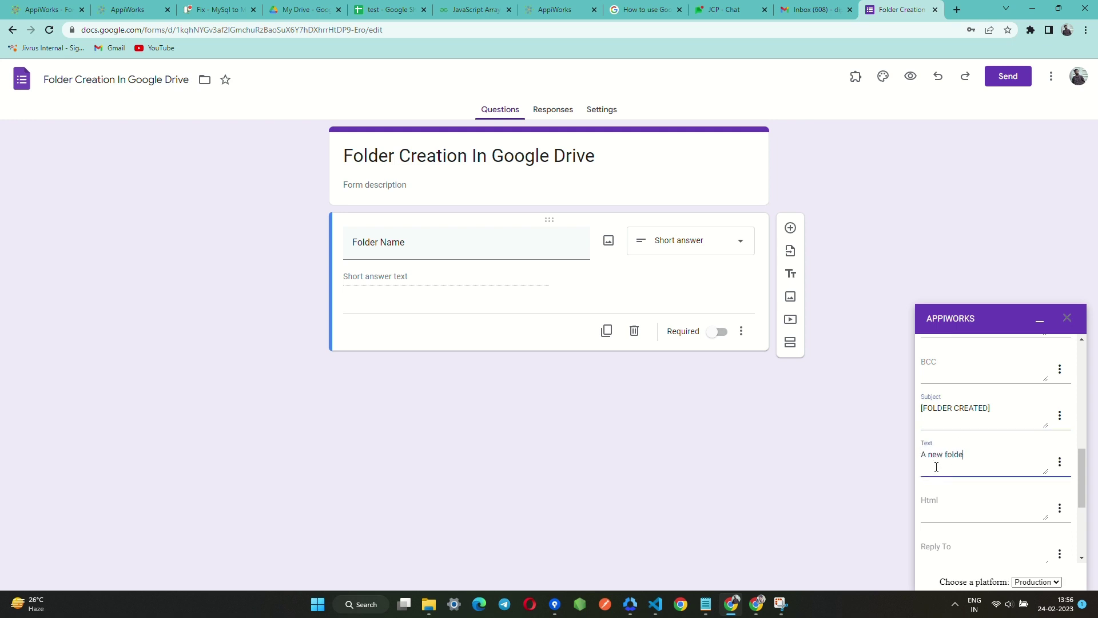
{"action": "type", "text": "r named"}
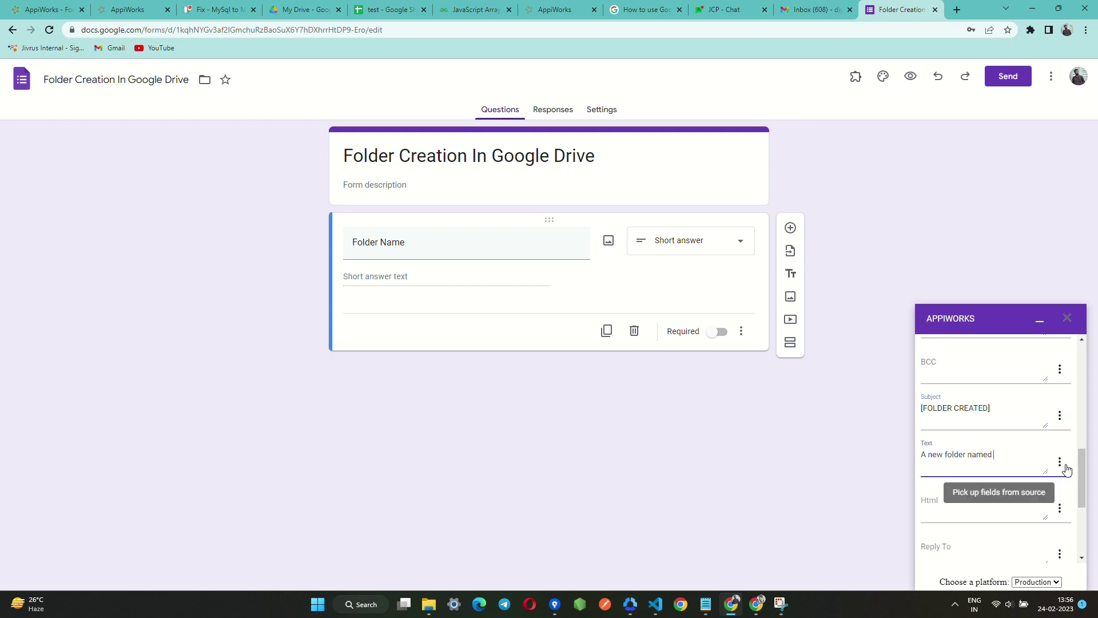
{"action": "left_click", "coordinate": [1060, 461]}
{"action": "left_click", "coordinate": [1040, 492]}
{"action": "type", "text": "has b"}
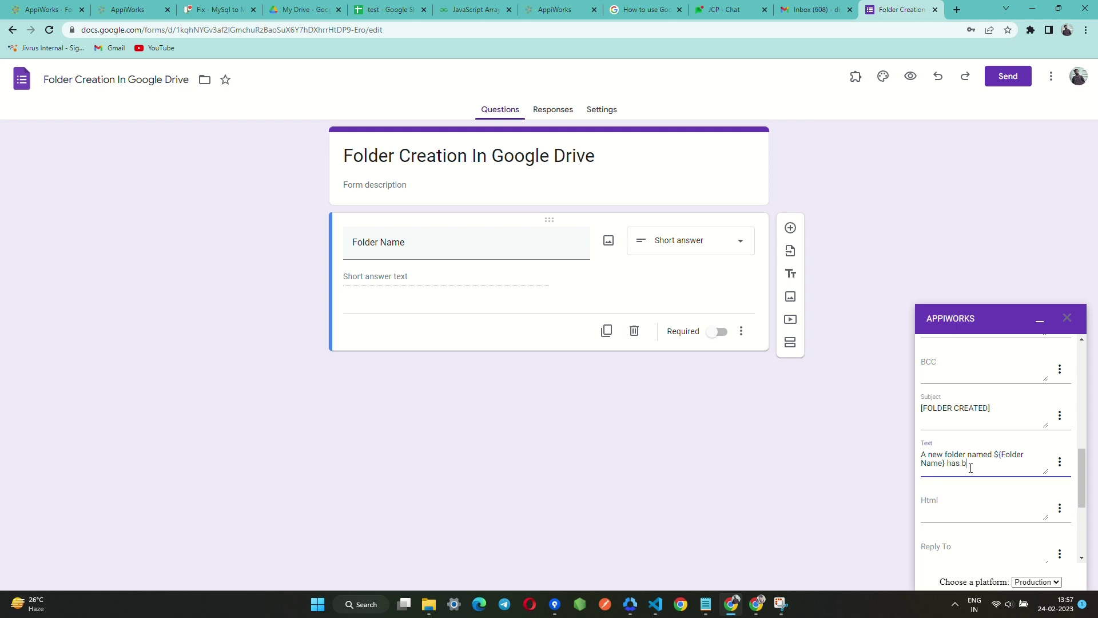
{"action": "type", "text": "een created in google drive succe"}
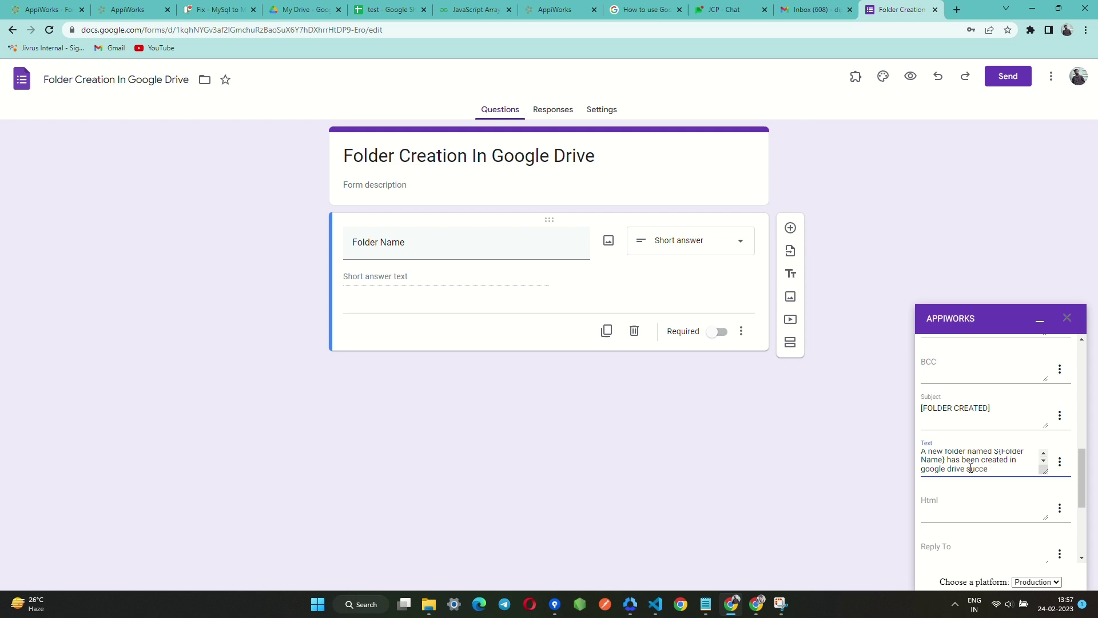
{"action": "type", "text": "ssfully."}
Add the notification, save My Service 1, and minimize AppiWorks to view My Drive.
{"action": "scroll", "coordinate": [1015, 521], "scroll_direction": "down", "scroll_amount": 3}
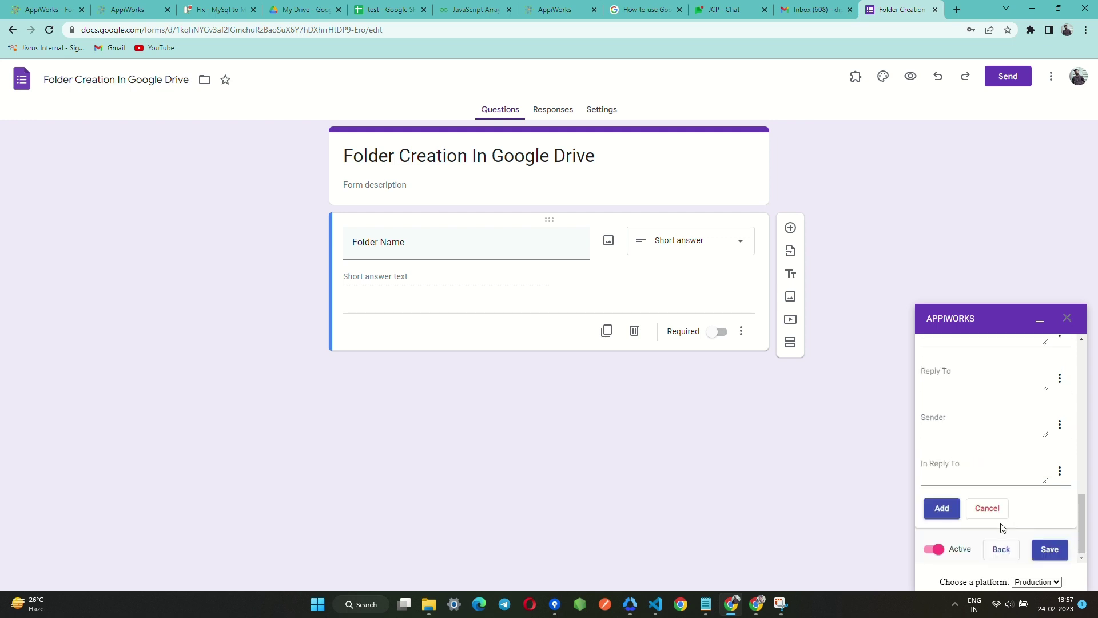
{"action": "left_click", "coordinate": [951, 508]}
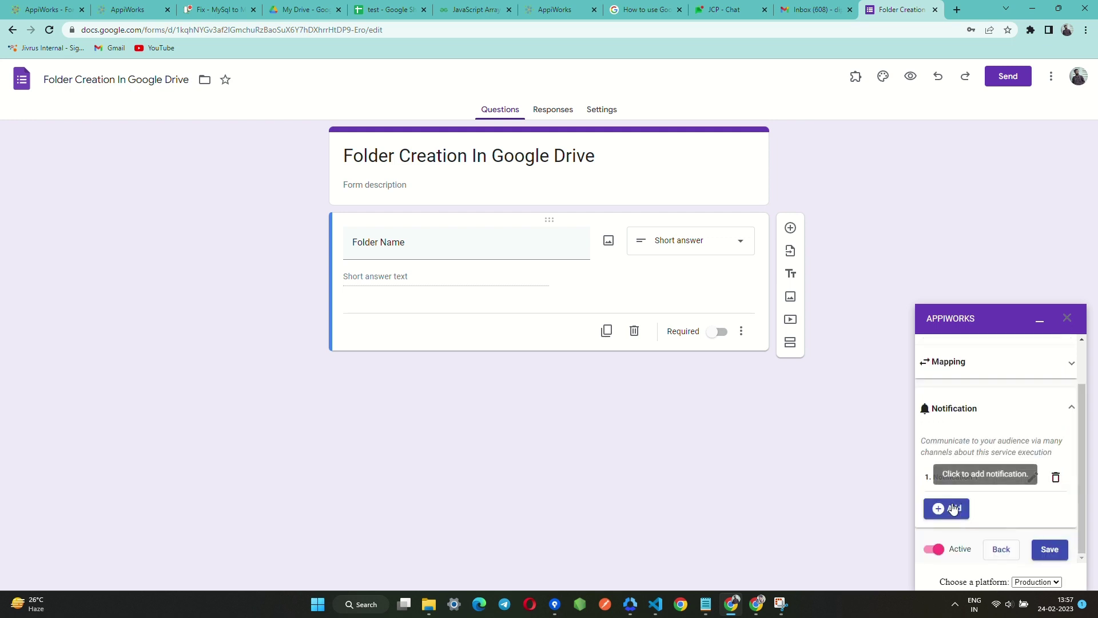
{"action": "left_click", "coordinate": [1044, 550]}
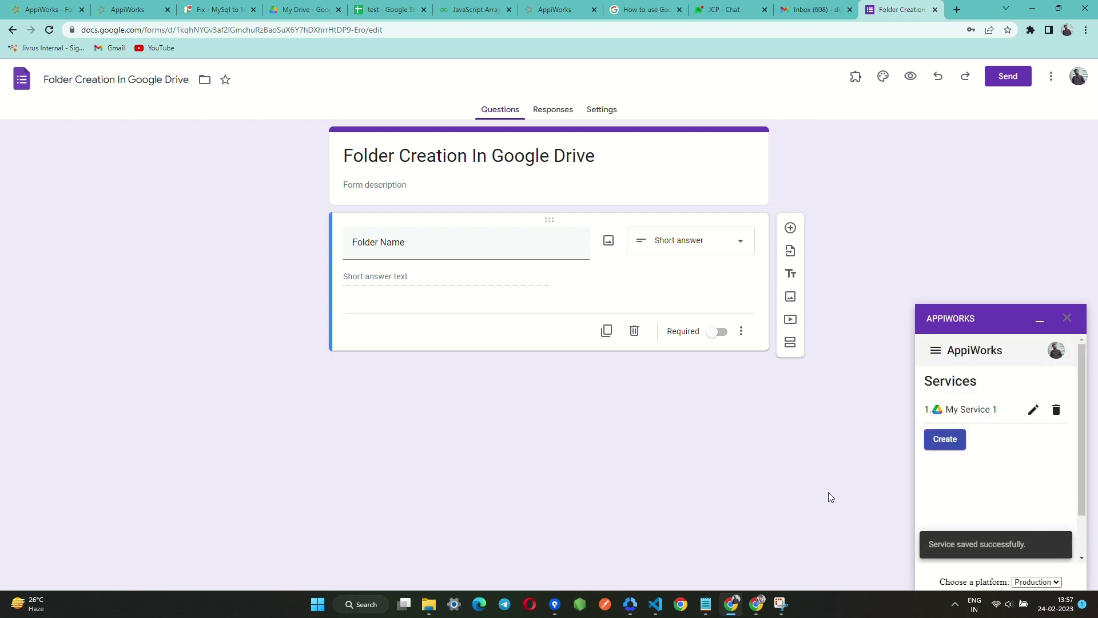
{"action": "left_click", "coordinate": [1040, 321]}
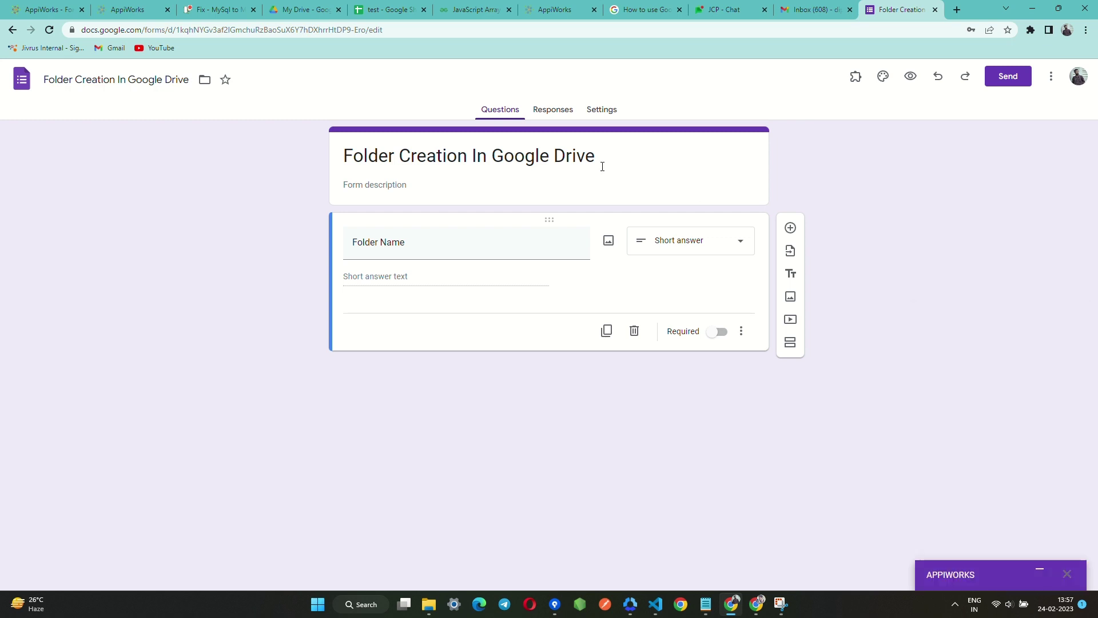
{"action": "left_click", "coordinate": [306, 10]}
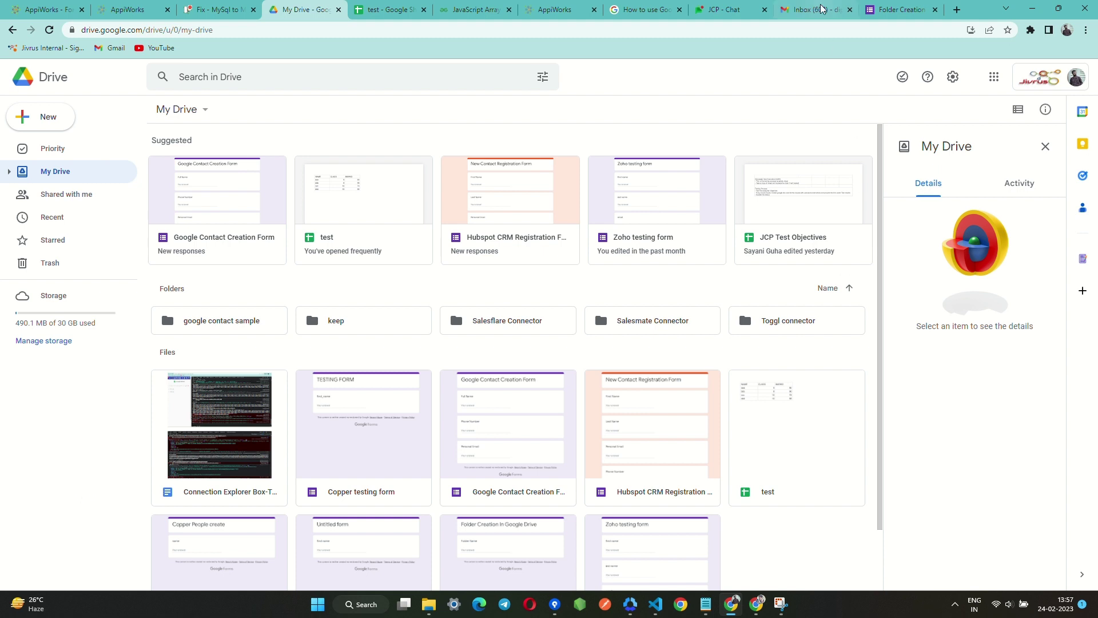
{"action": "left_click", "coordinate": [895, 11]}
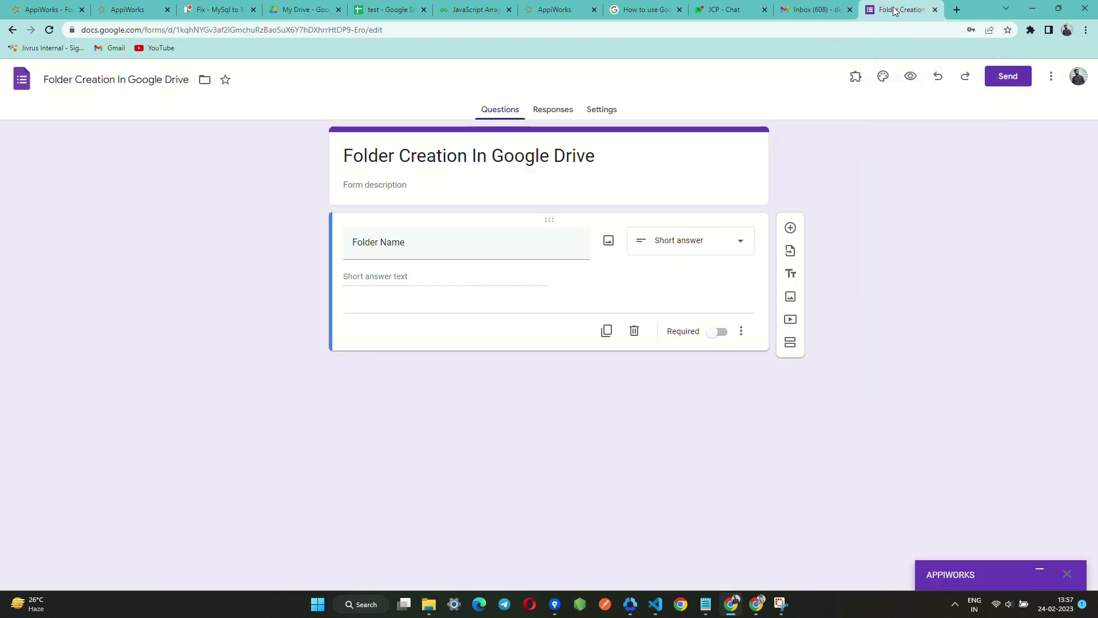
Preview the form and submit a response with Folder Name 'Jivrus Workspace'.
{"action": "left_click", "coordinate": [909, 77]}
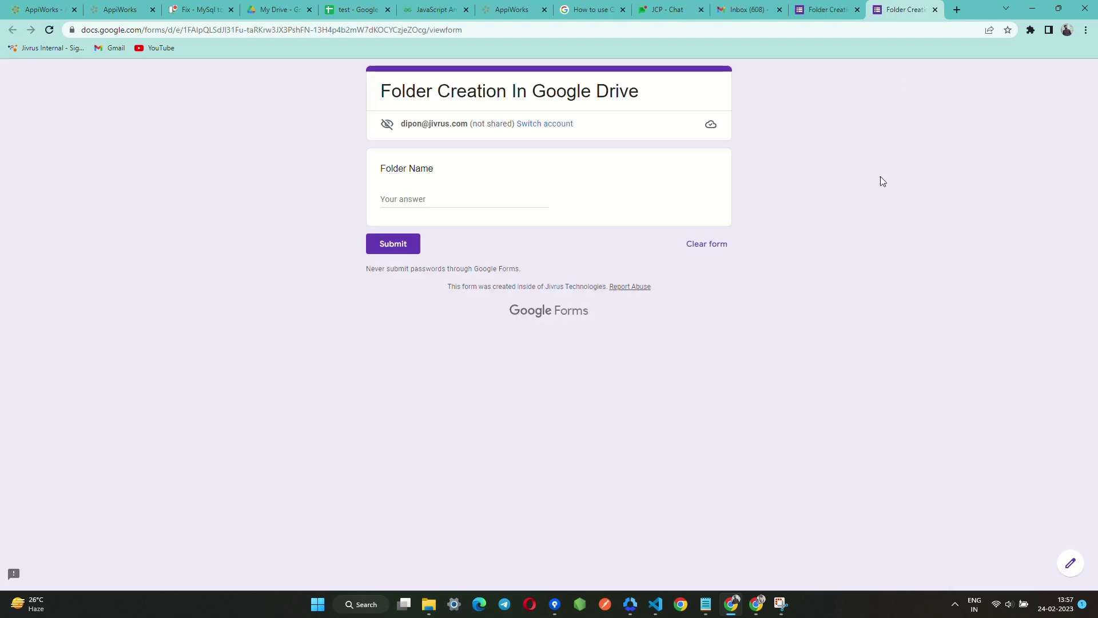
{"action": "left_click", "coordinate": [406, 200]}
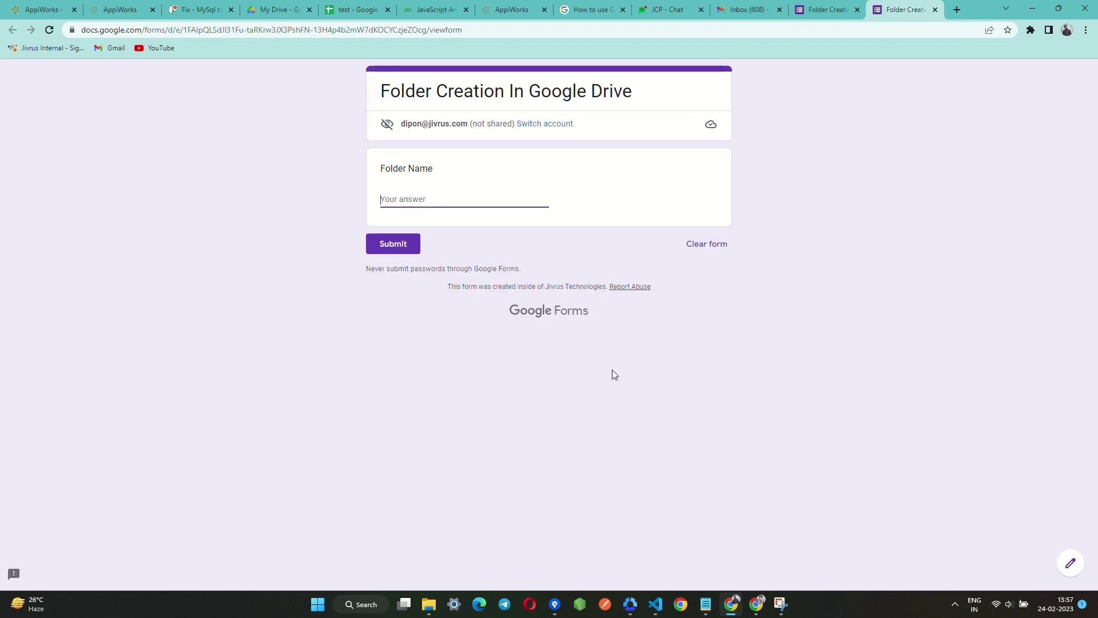
{"action": "type", "text": "J"}
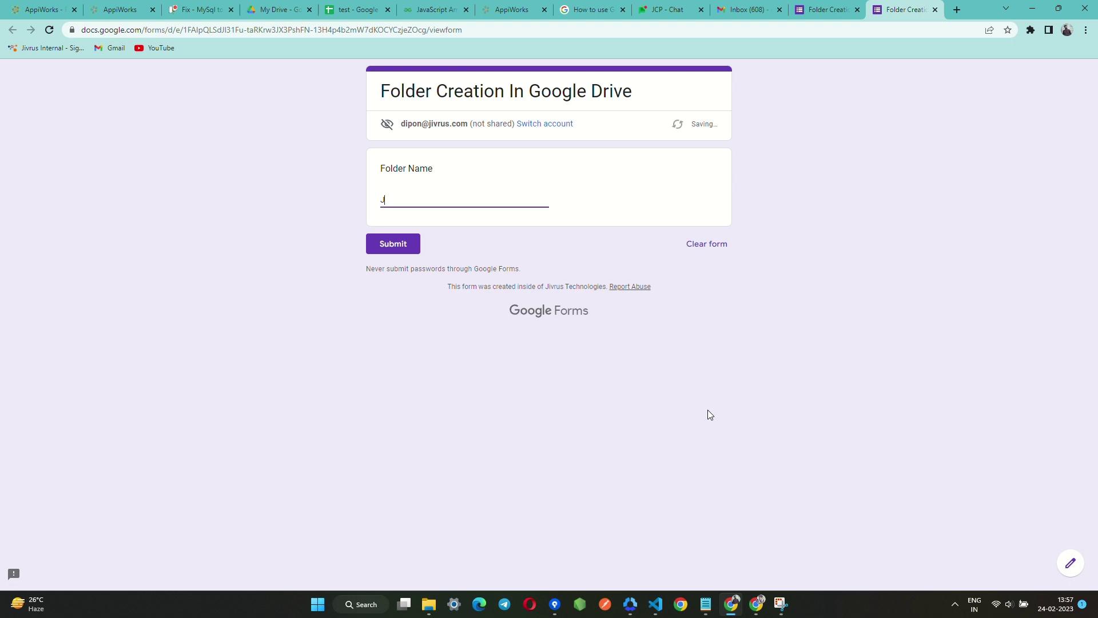
{"action": "type", "text": "ivrus Workspace"}
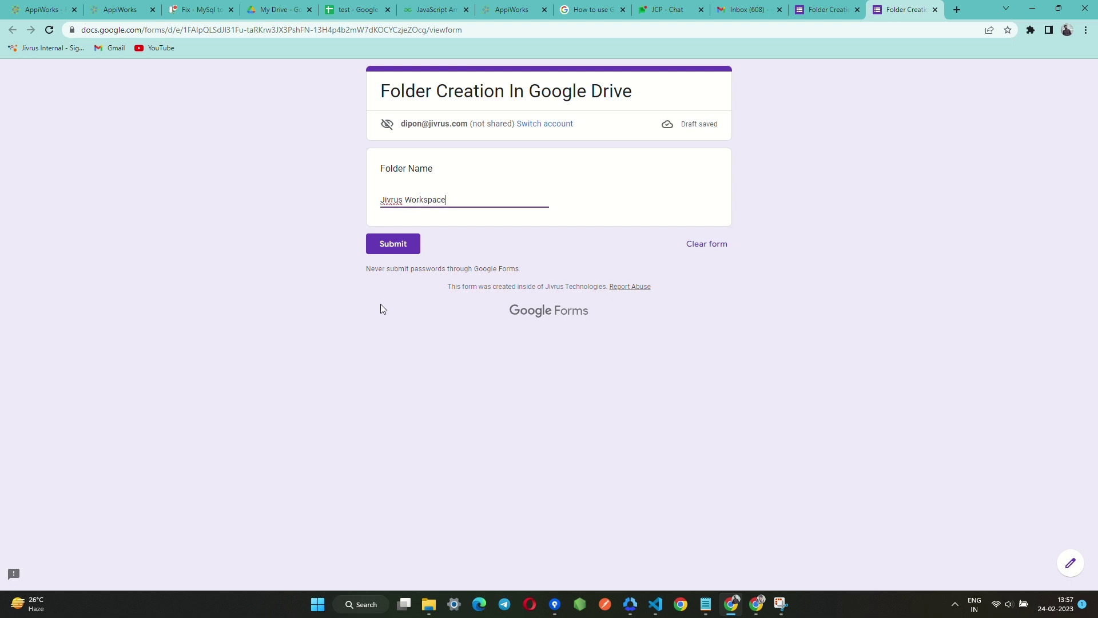
{"action": "left_click", "coordinate": [403, 247]}
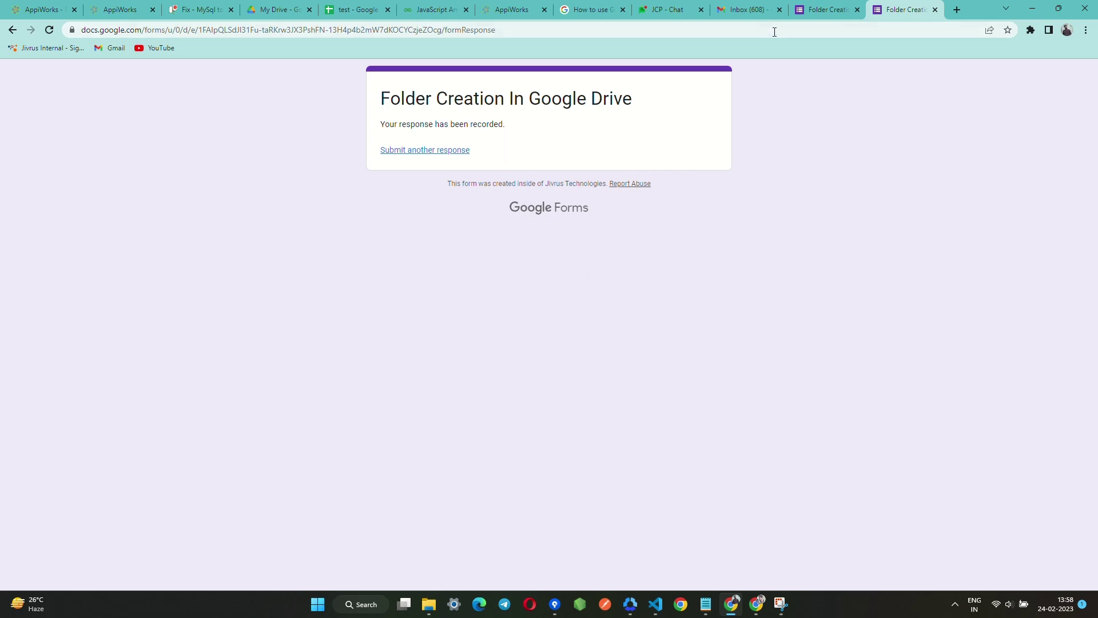
Refresh the Gmail inbox, open the [FOLDER CREATED] email and highlight the 'Jivrus Workspace' folder name.
{"action": "left_click", "coordinate": [754, 11]}
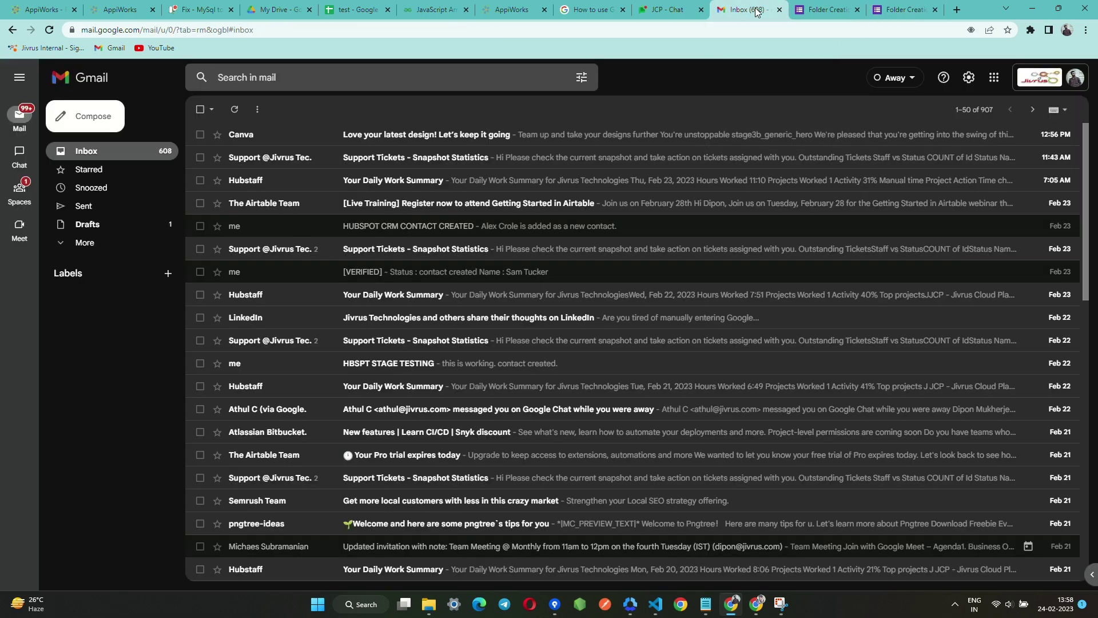
{"action": "left_click", "coordinate": [236, 112]}
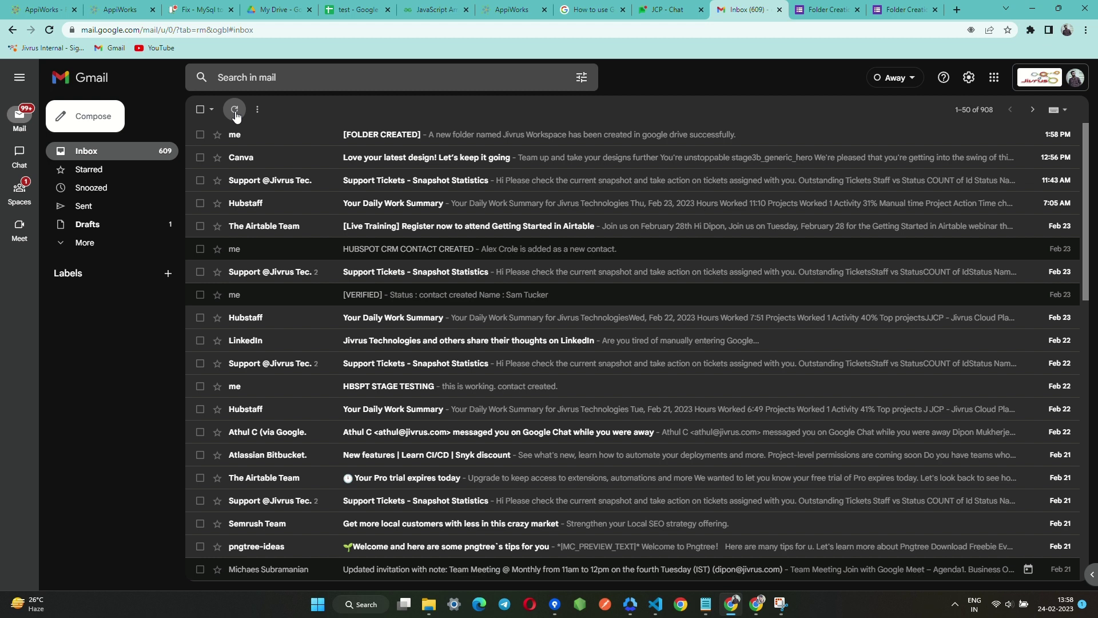
{"action": "left_click", "coordinate": [767, 136]}
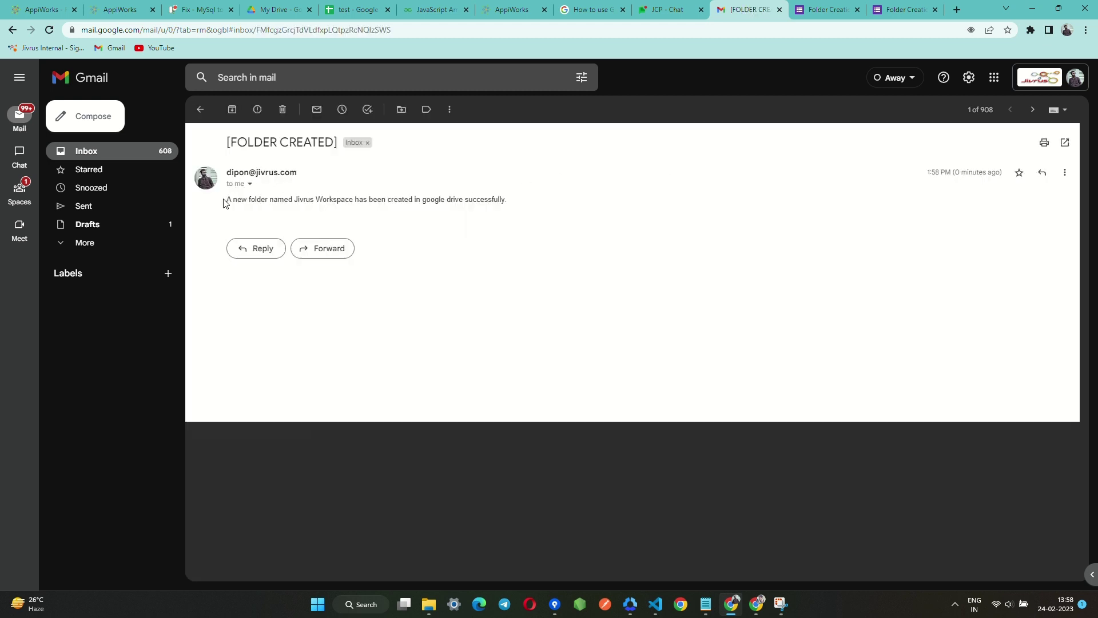
{"action": "left_click_drag", "start_coordinate": [298, 200], "coordinate": [354, 198]}
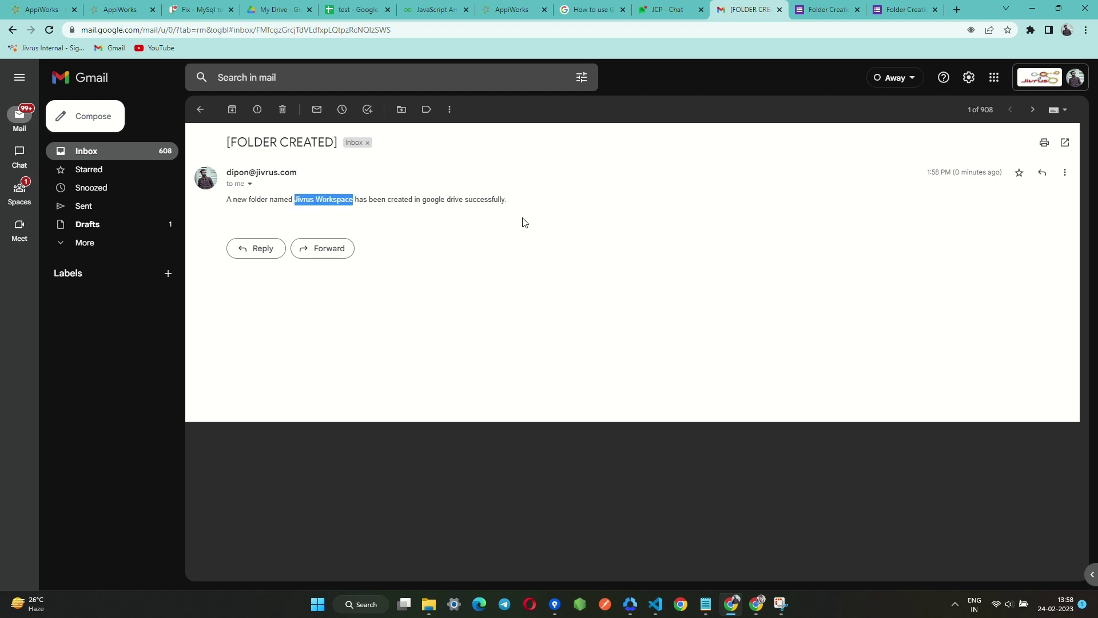
{"action": "left_click", "coordinate": [278, 9]}
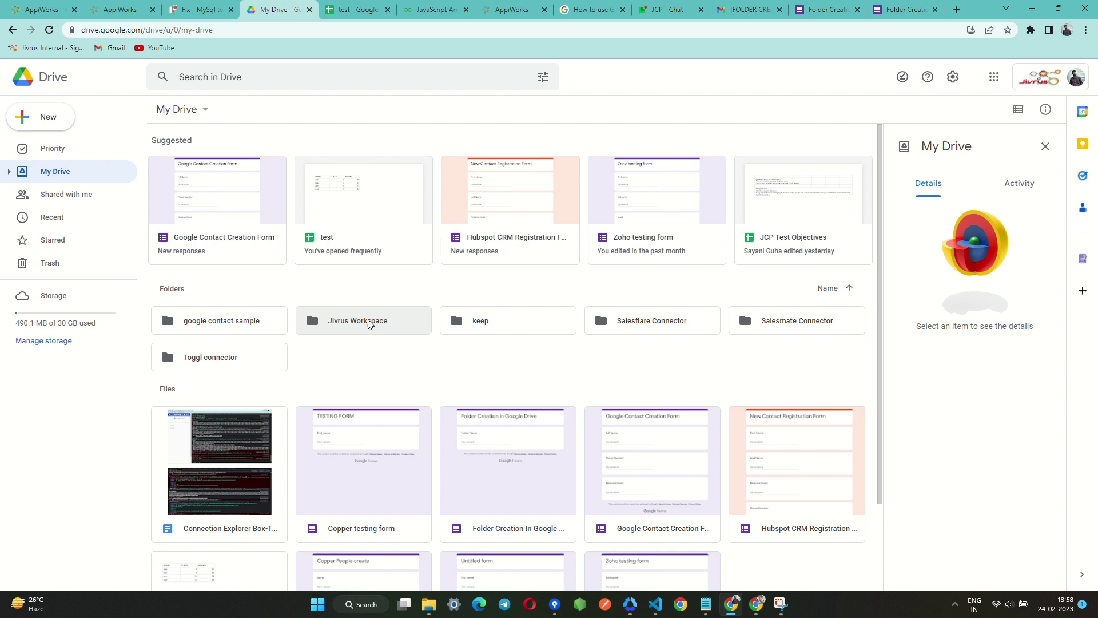
View the Jivrus Workspace folder's details (created Feb 24, 2023), then return to the AppiWorks setup page.
{"action": "left_click", "coordinate": [355, 327]}
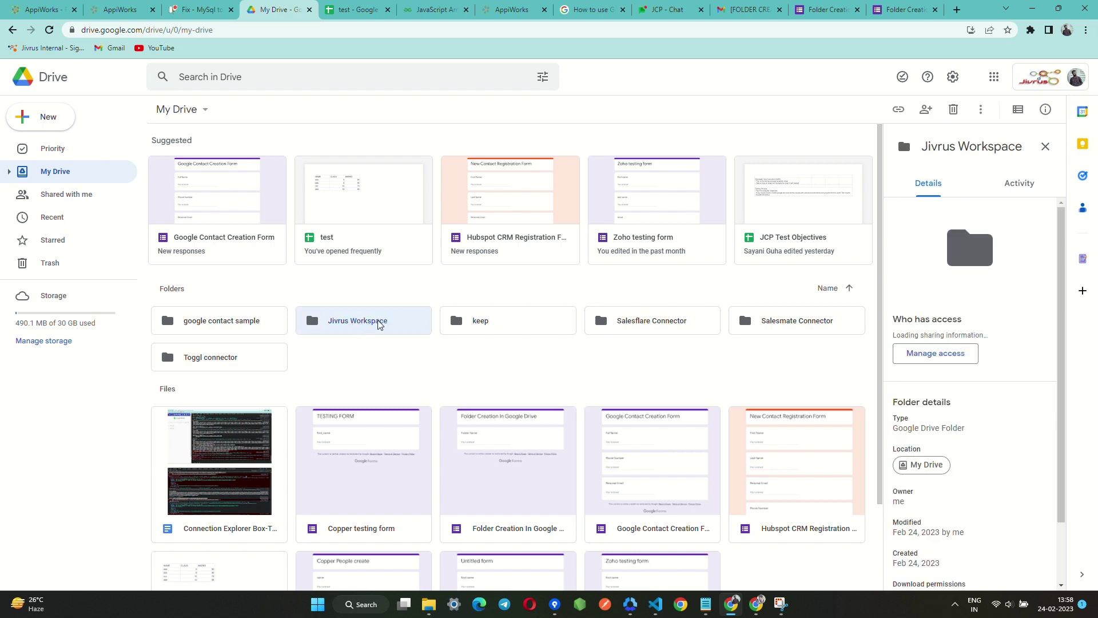
{"action": "scroll", "coordinate": [966, 467], "scroll_direction": "down", "scroll_amount": 2}
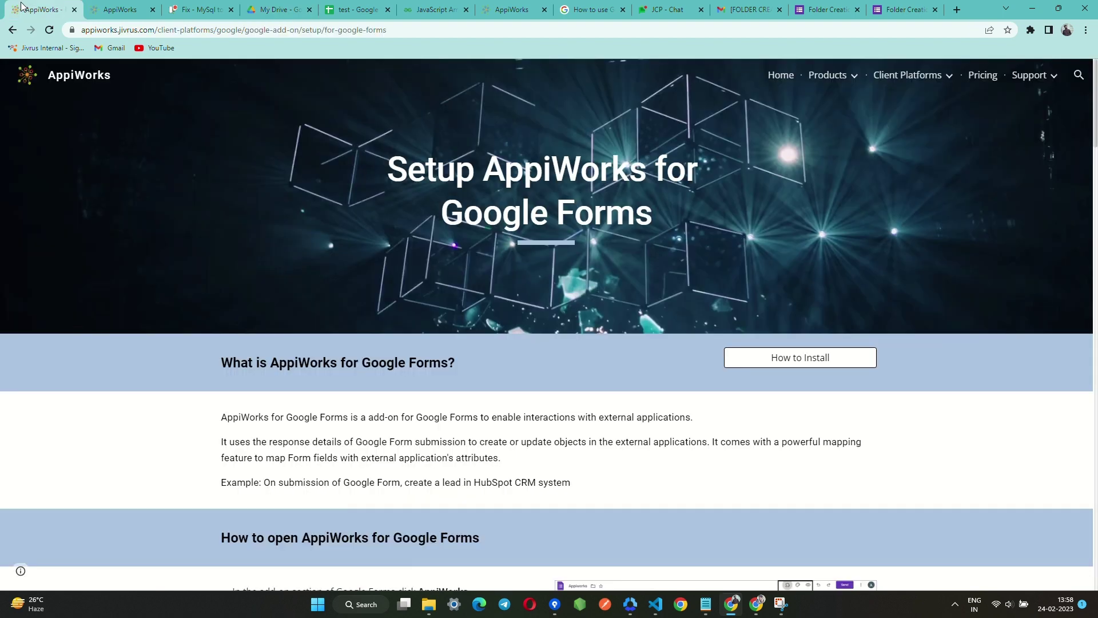
{"action": "key", "text": "ctrl+1"}
{"action": "scroll", "coordinate": [559, 277], "scroll_direction": "down", "scroll_amount": 2}
{"action": "scroll", "coordinate": [553, 278], "scroll_direction": "up", "scroll_amount": 2}
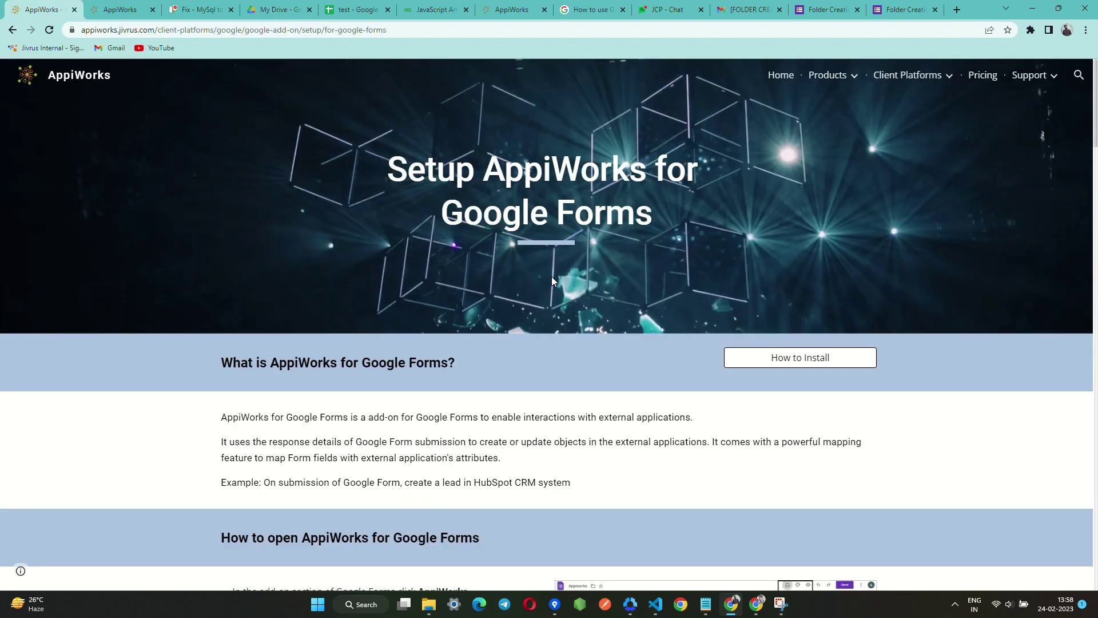